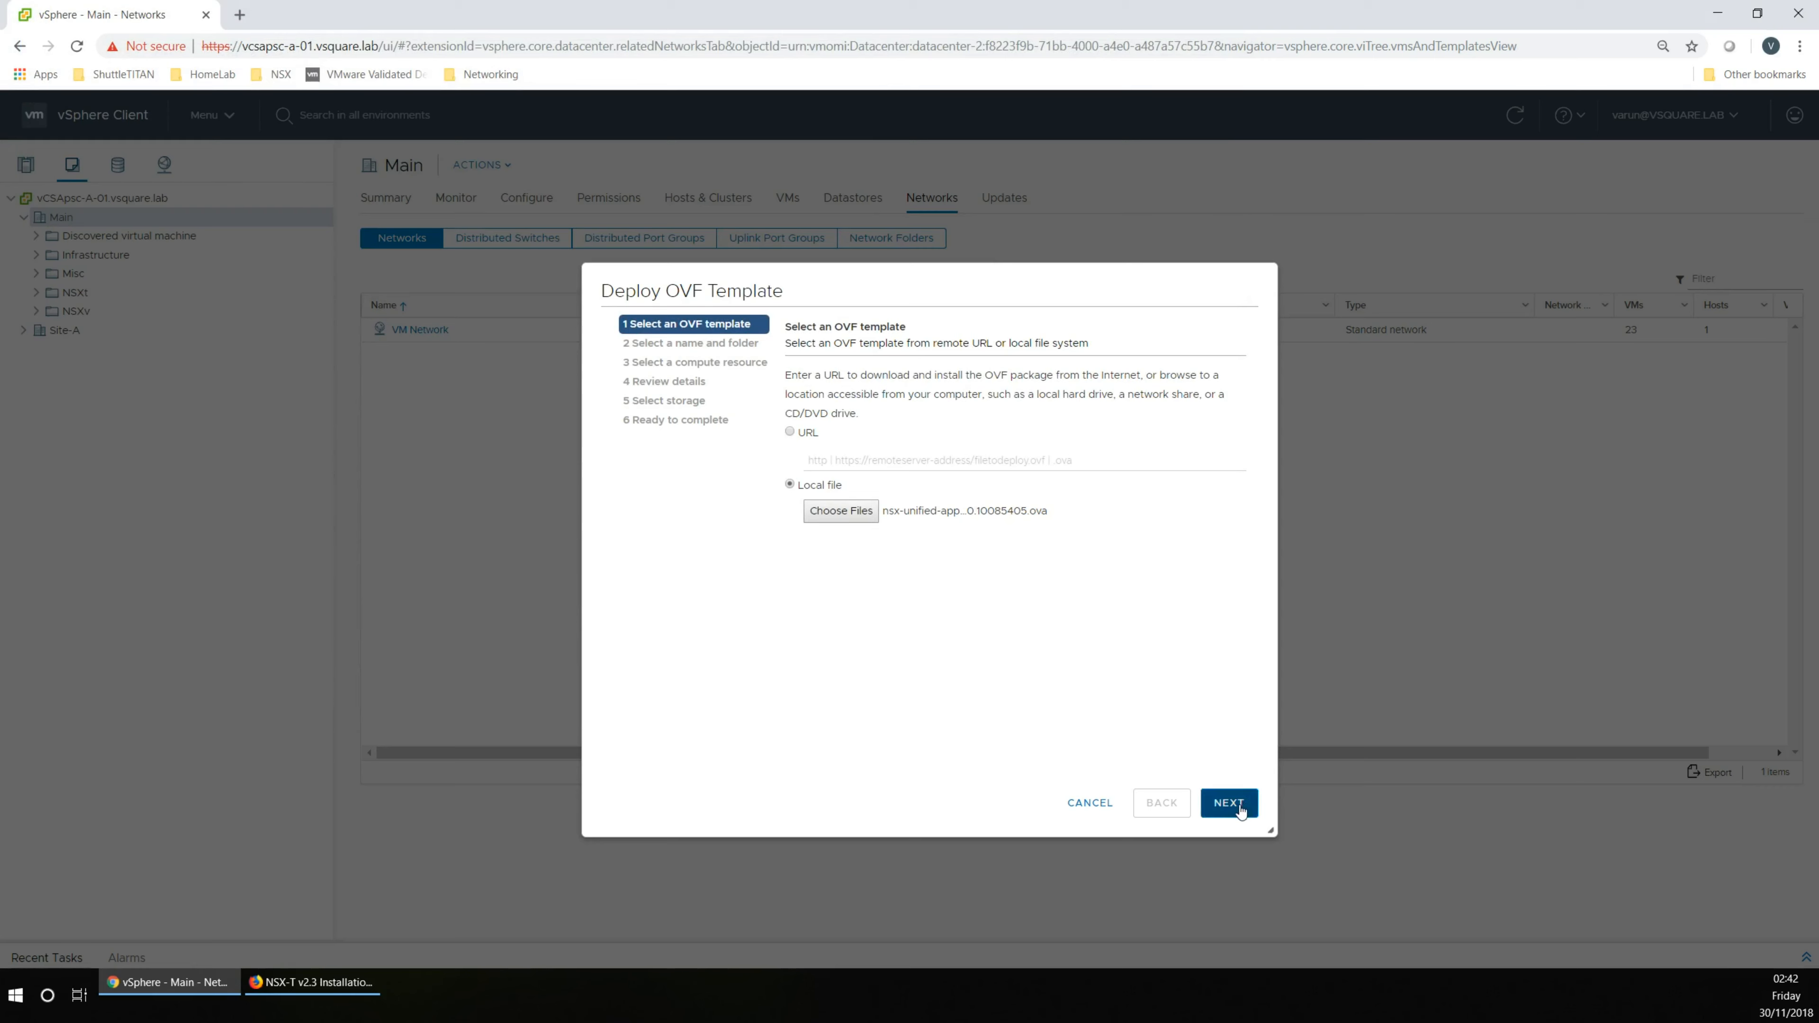
Step: Name the virtual machine NSxt-A-01 in the Discovered virtual machine folder and place it on the Main-Clu1 cluster
left_click(1240, 810)
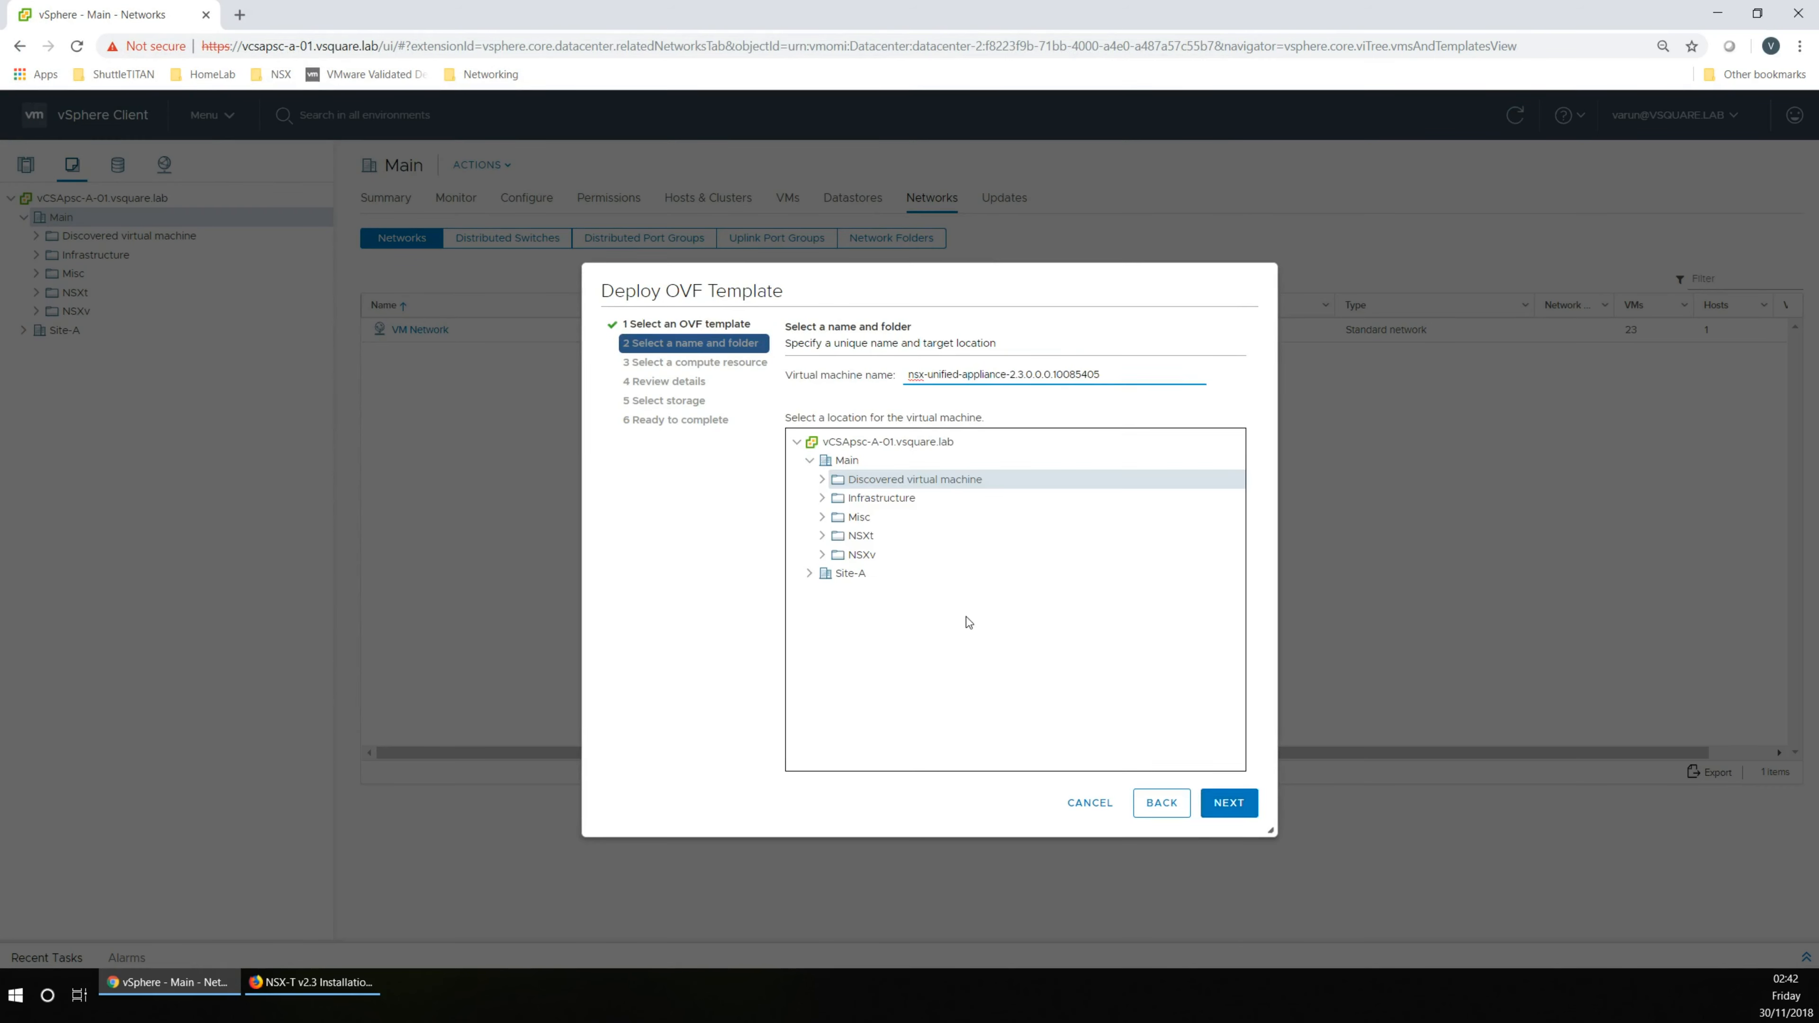
left_click_drag(1107, 374, 817, 390)
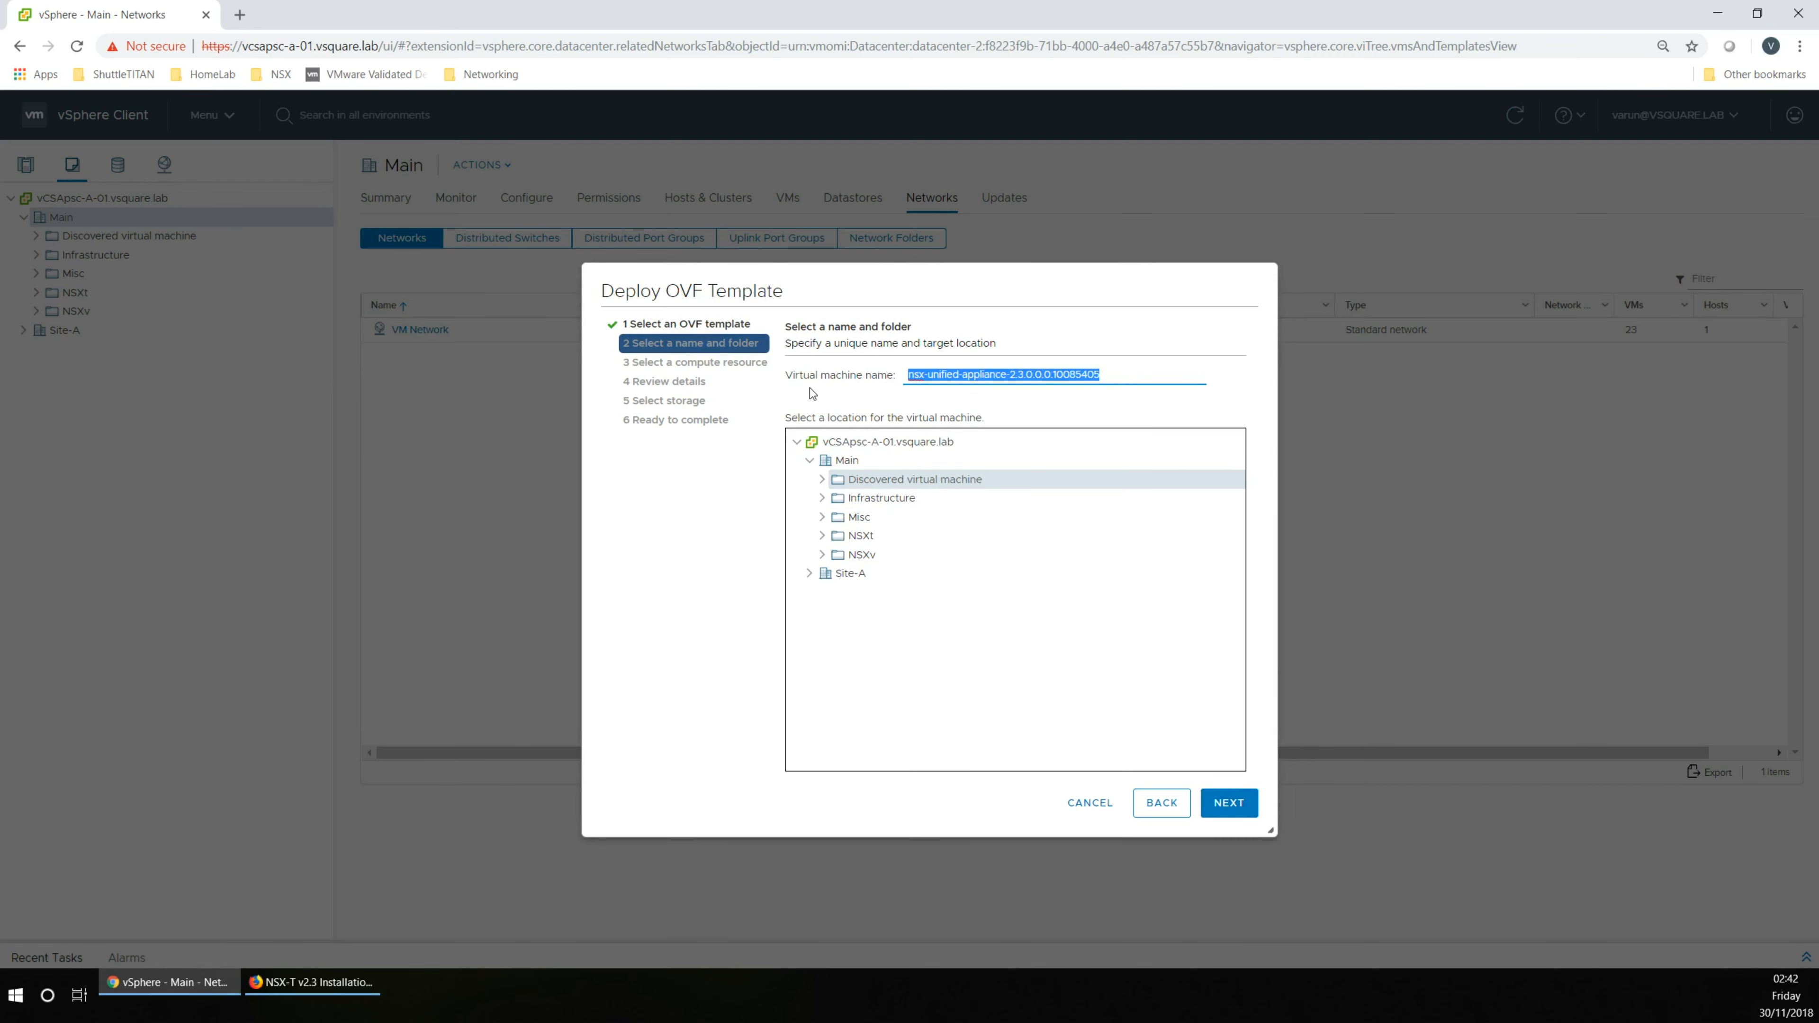
type("NSxt")
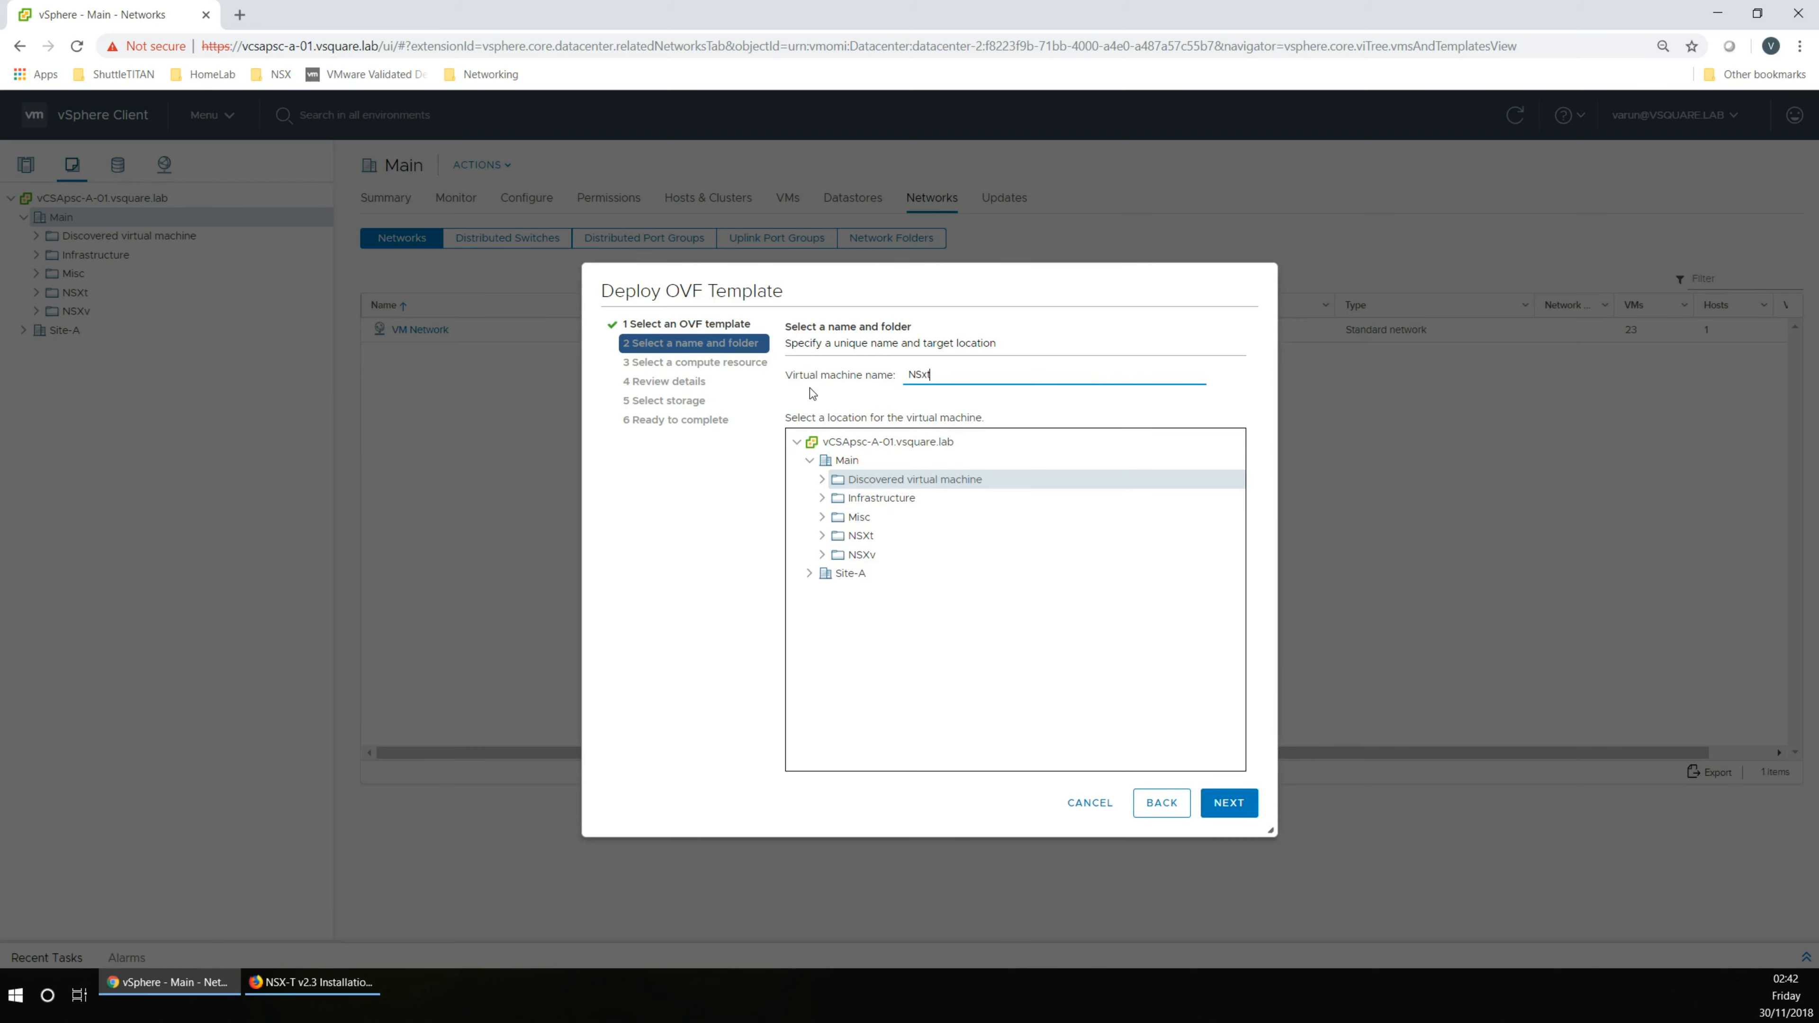
type("-A-")
left_click(1235, 806)
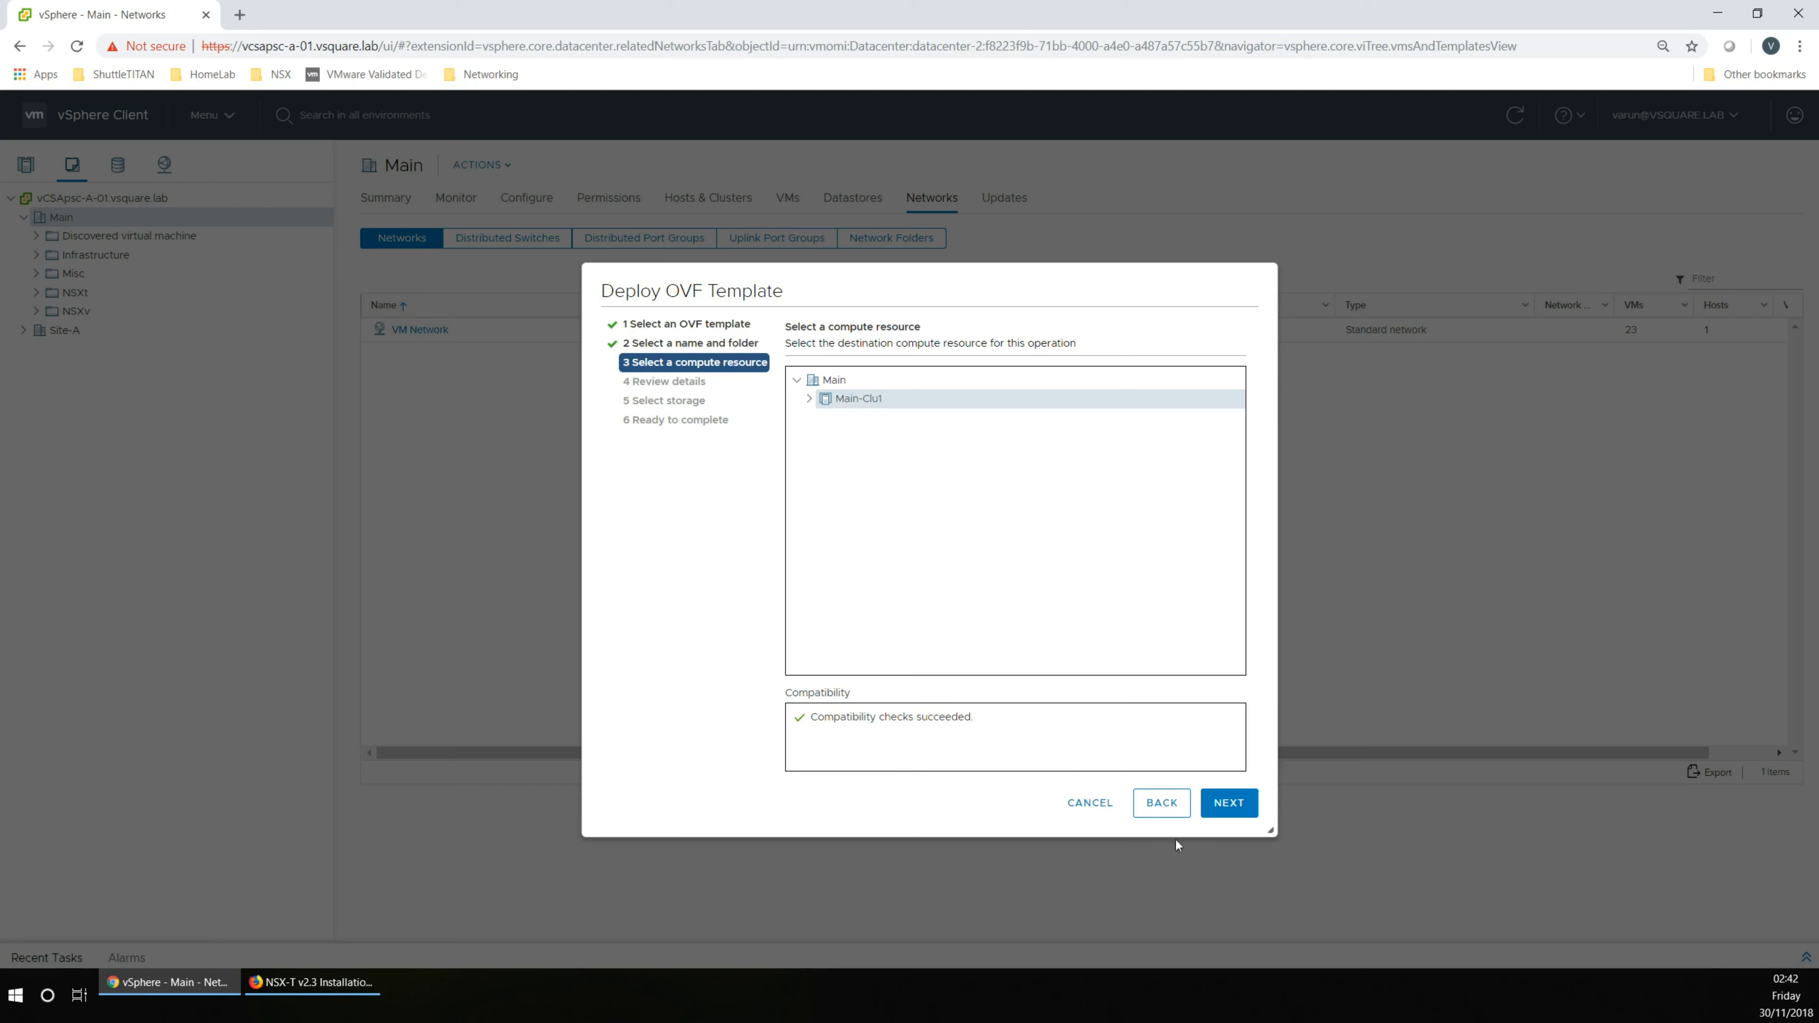
left_click(1229, 803)
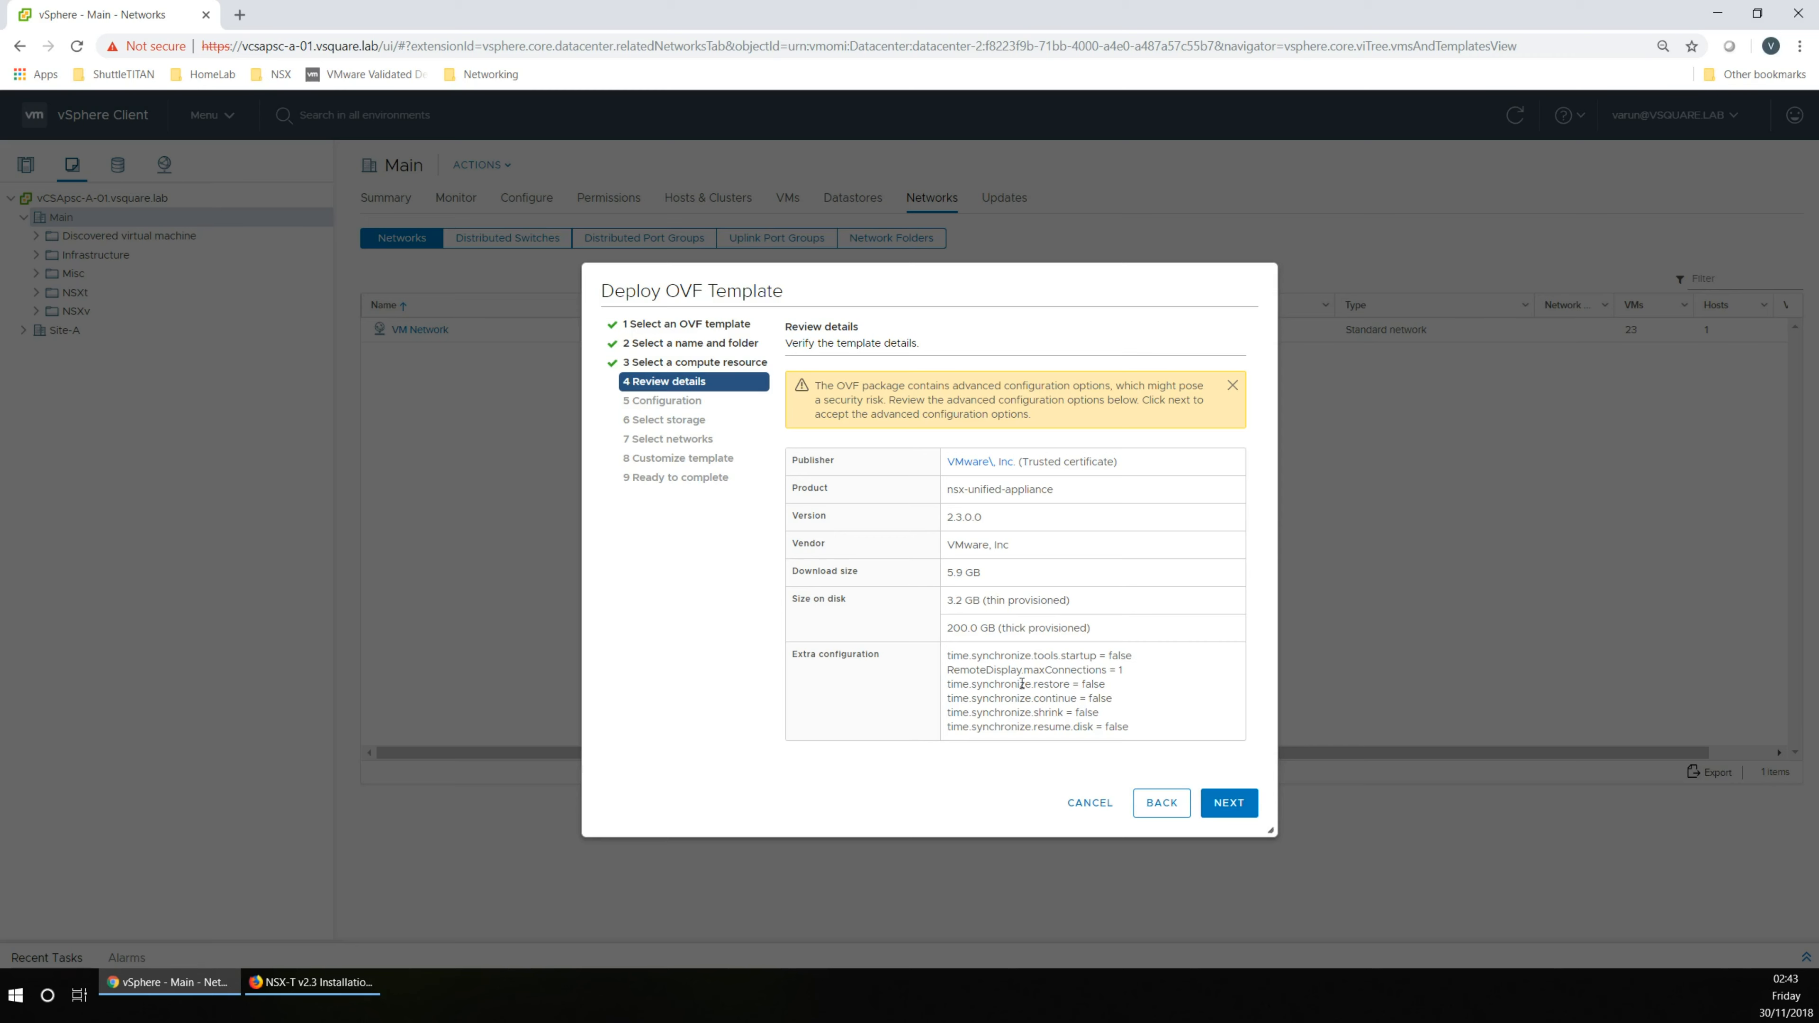
Step: Accept the template details with the Medium deployment configuration and store the appliance on the local2TBseagate datastore
left_click(1229, 804)
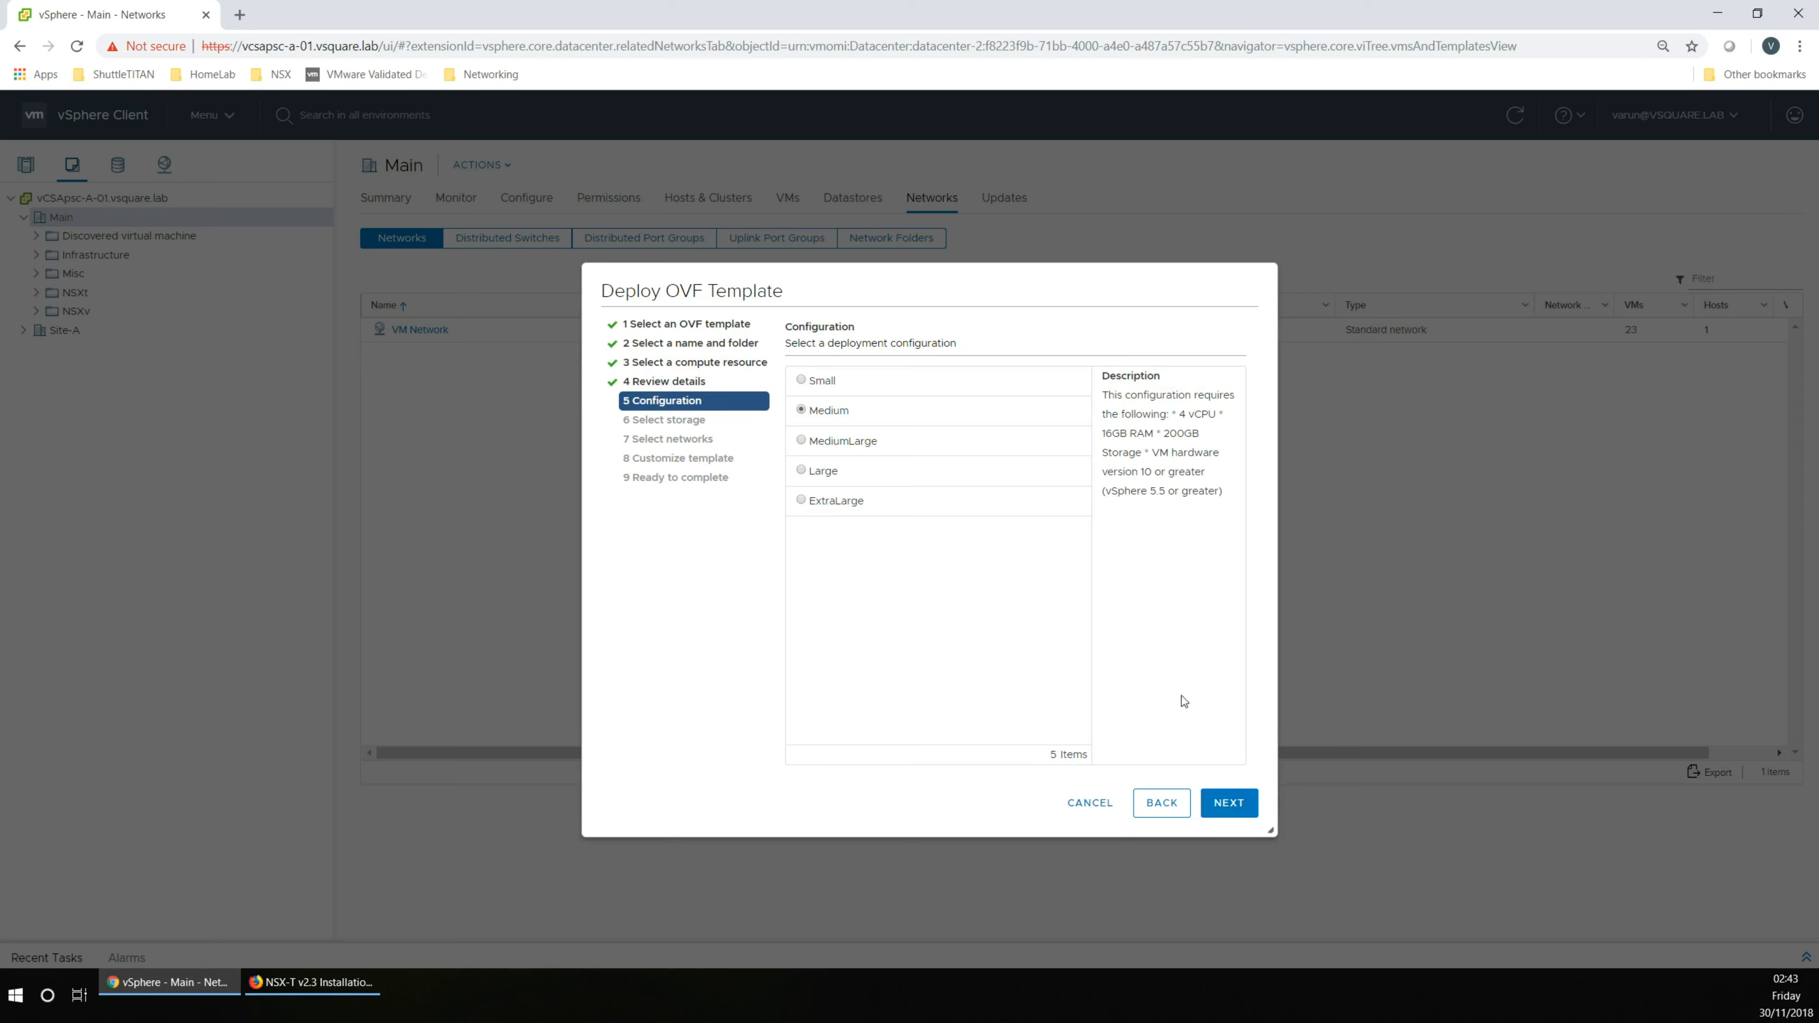
left_click(1229, 804)
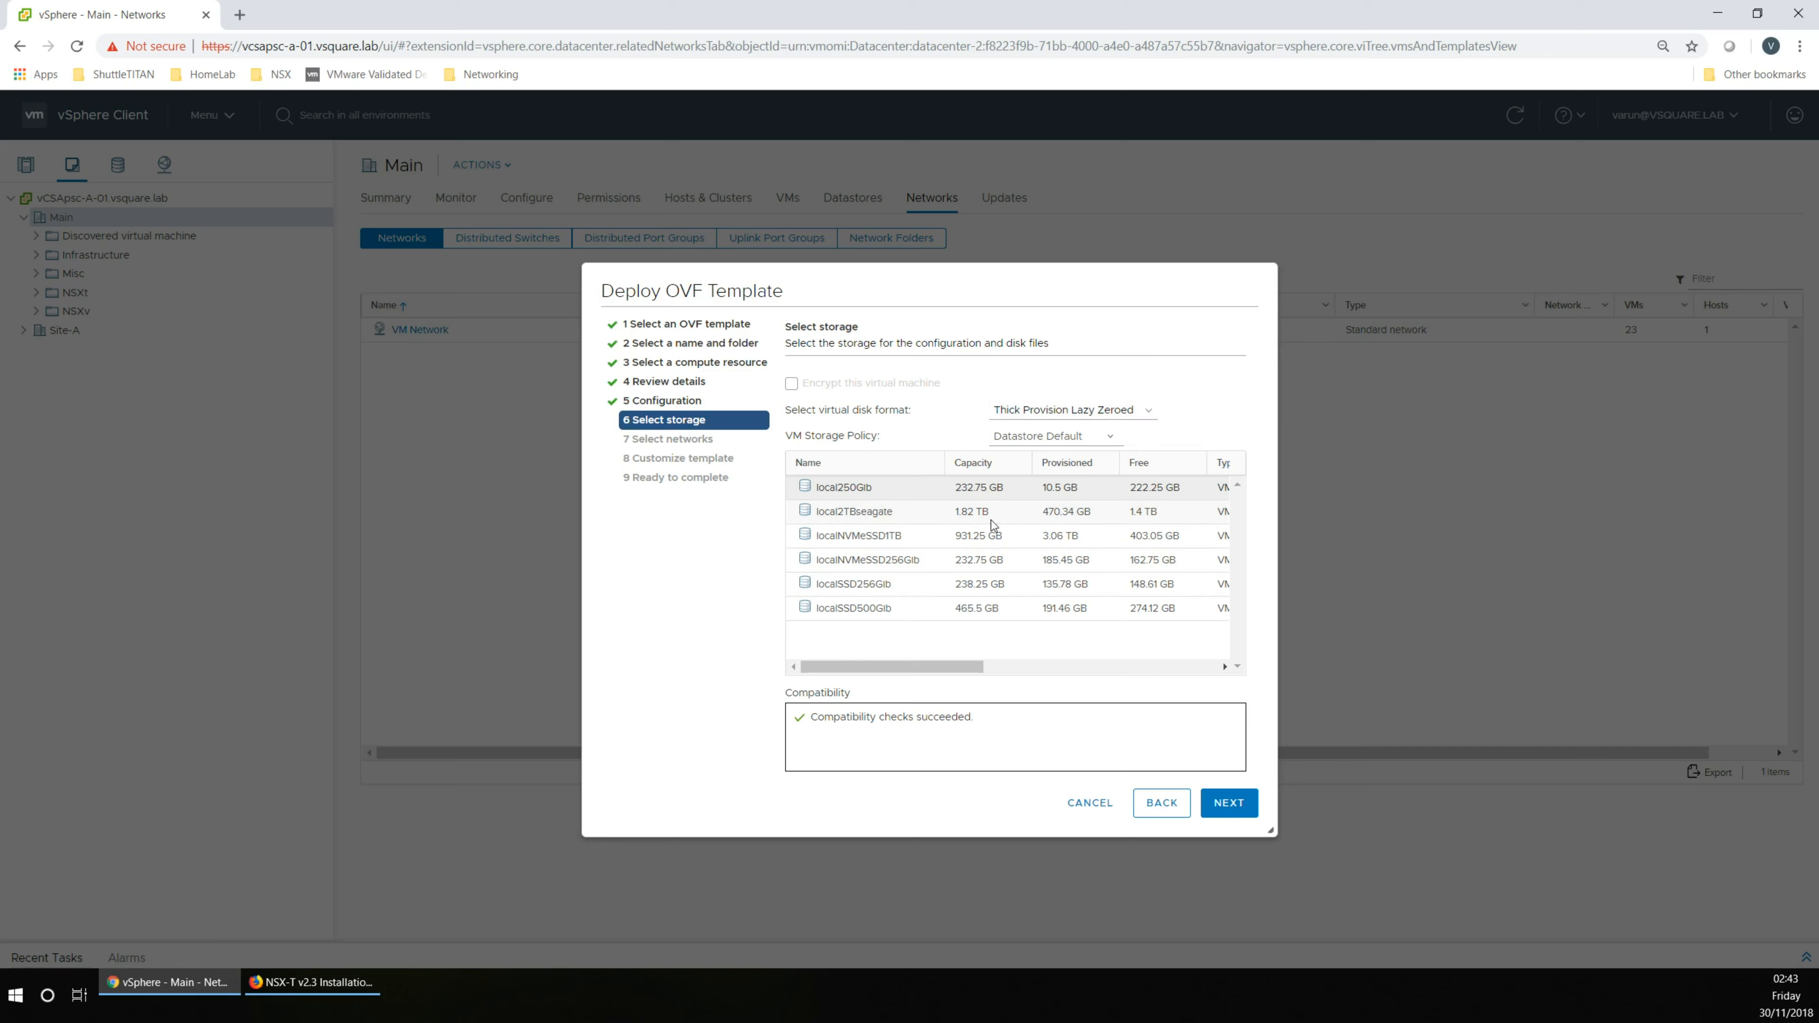
left_click(869, 520)
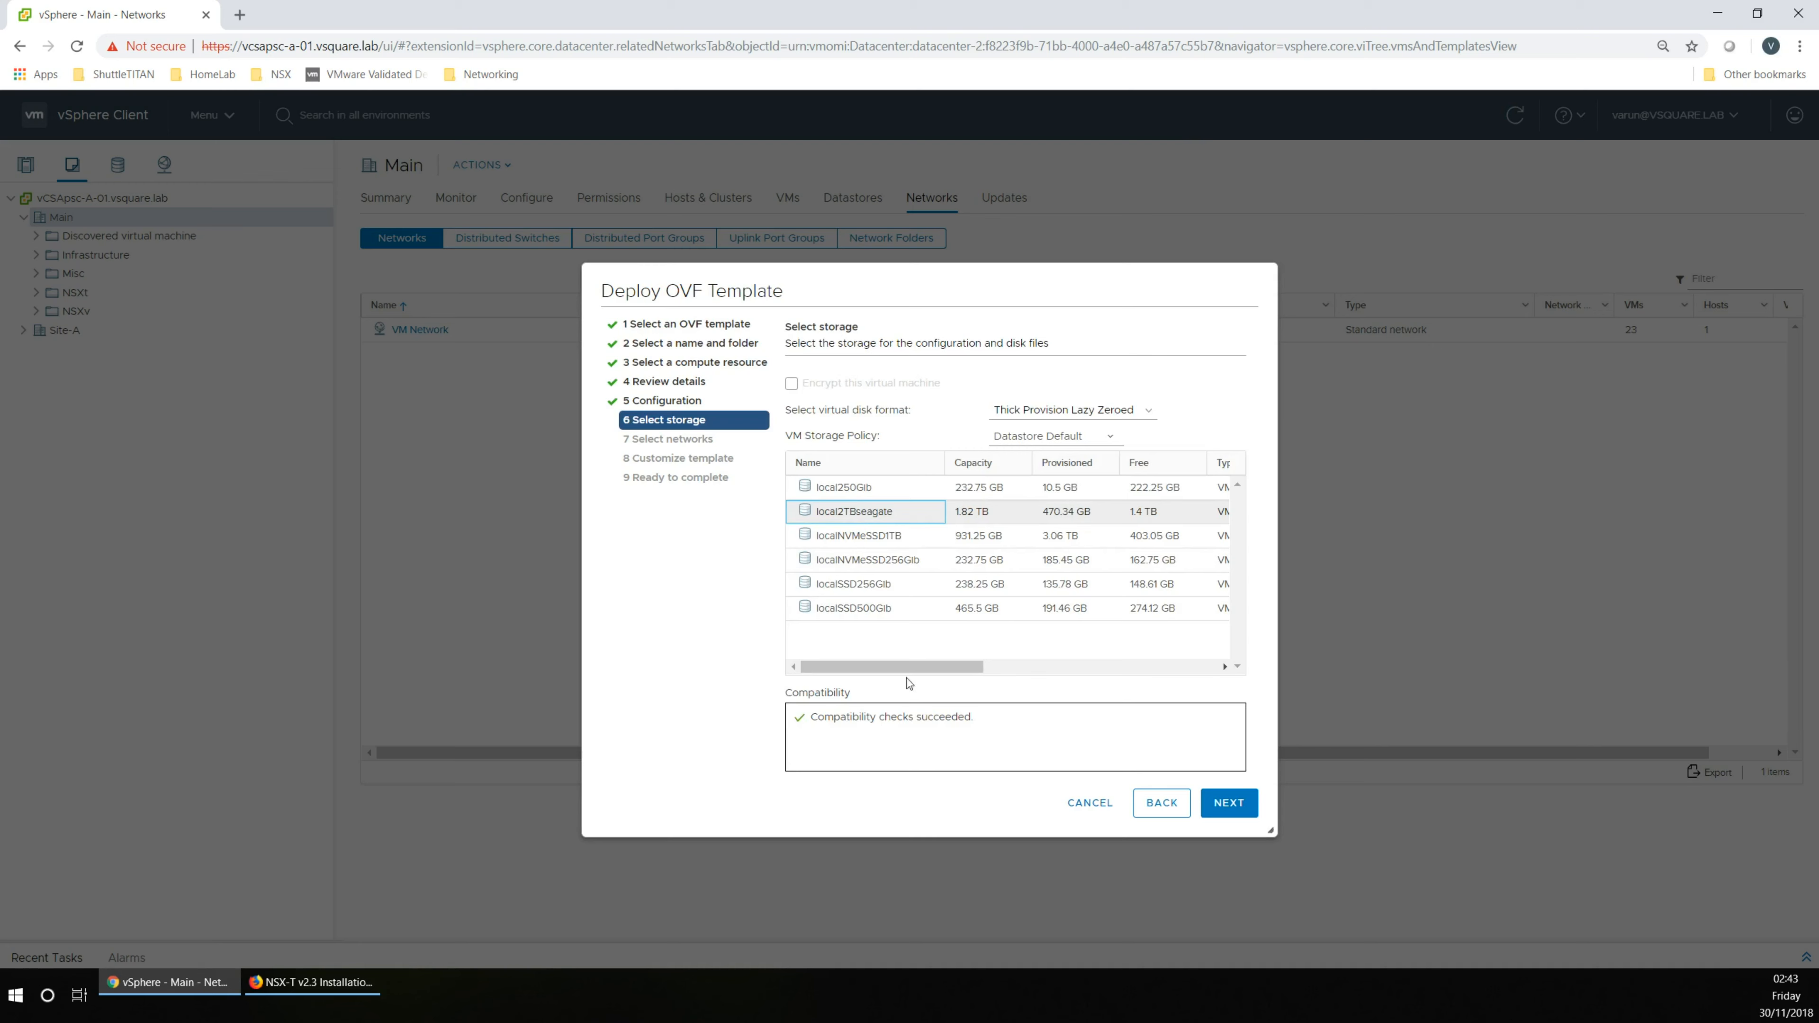
left_click(1227, 804)
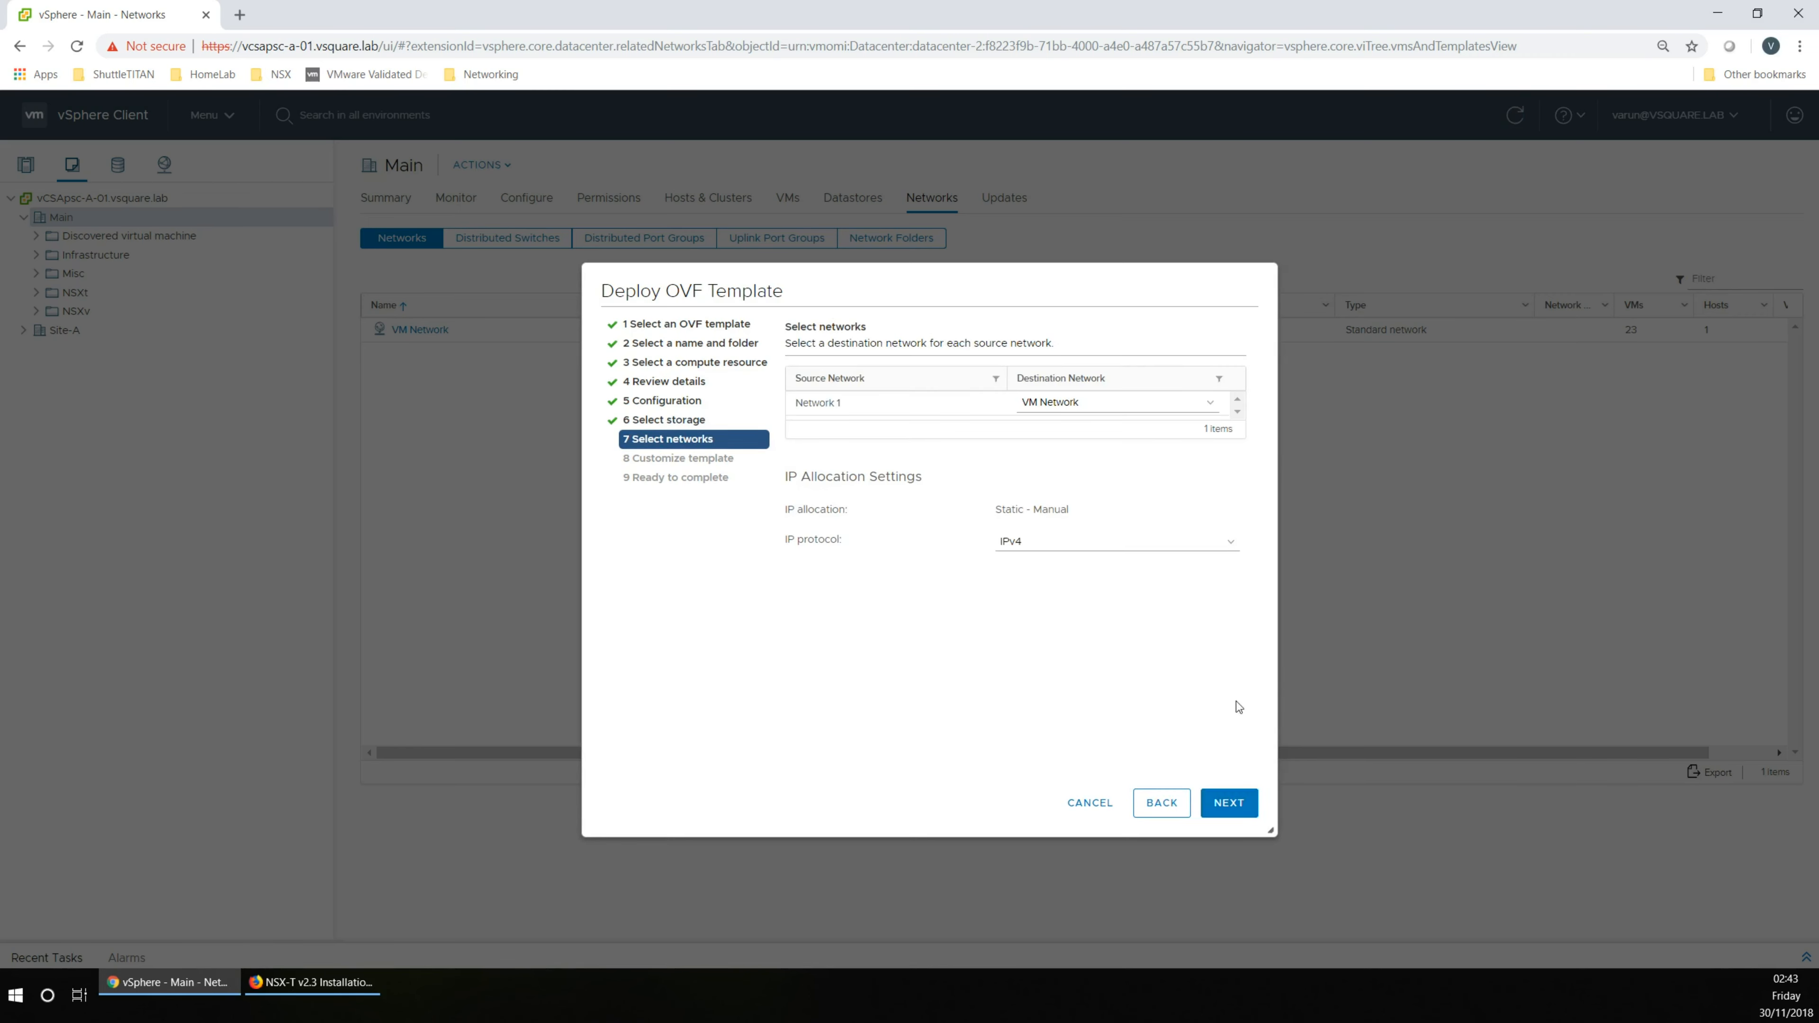
Step: Map Network 1 to VM Network and use IPv4 as the IP protocol
left_click(1139, 406)
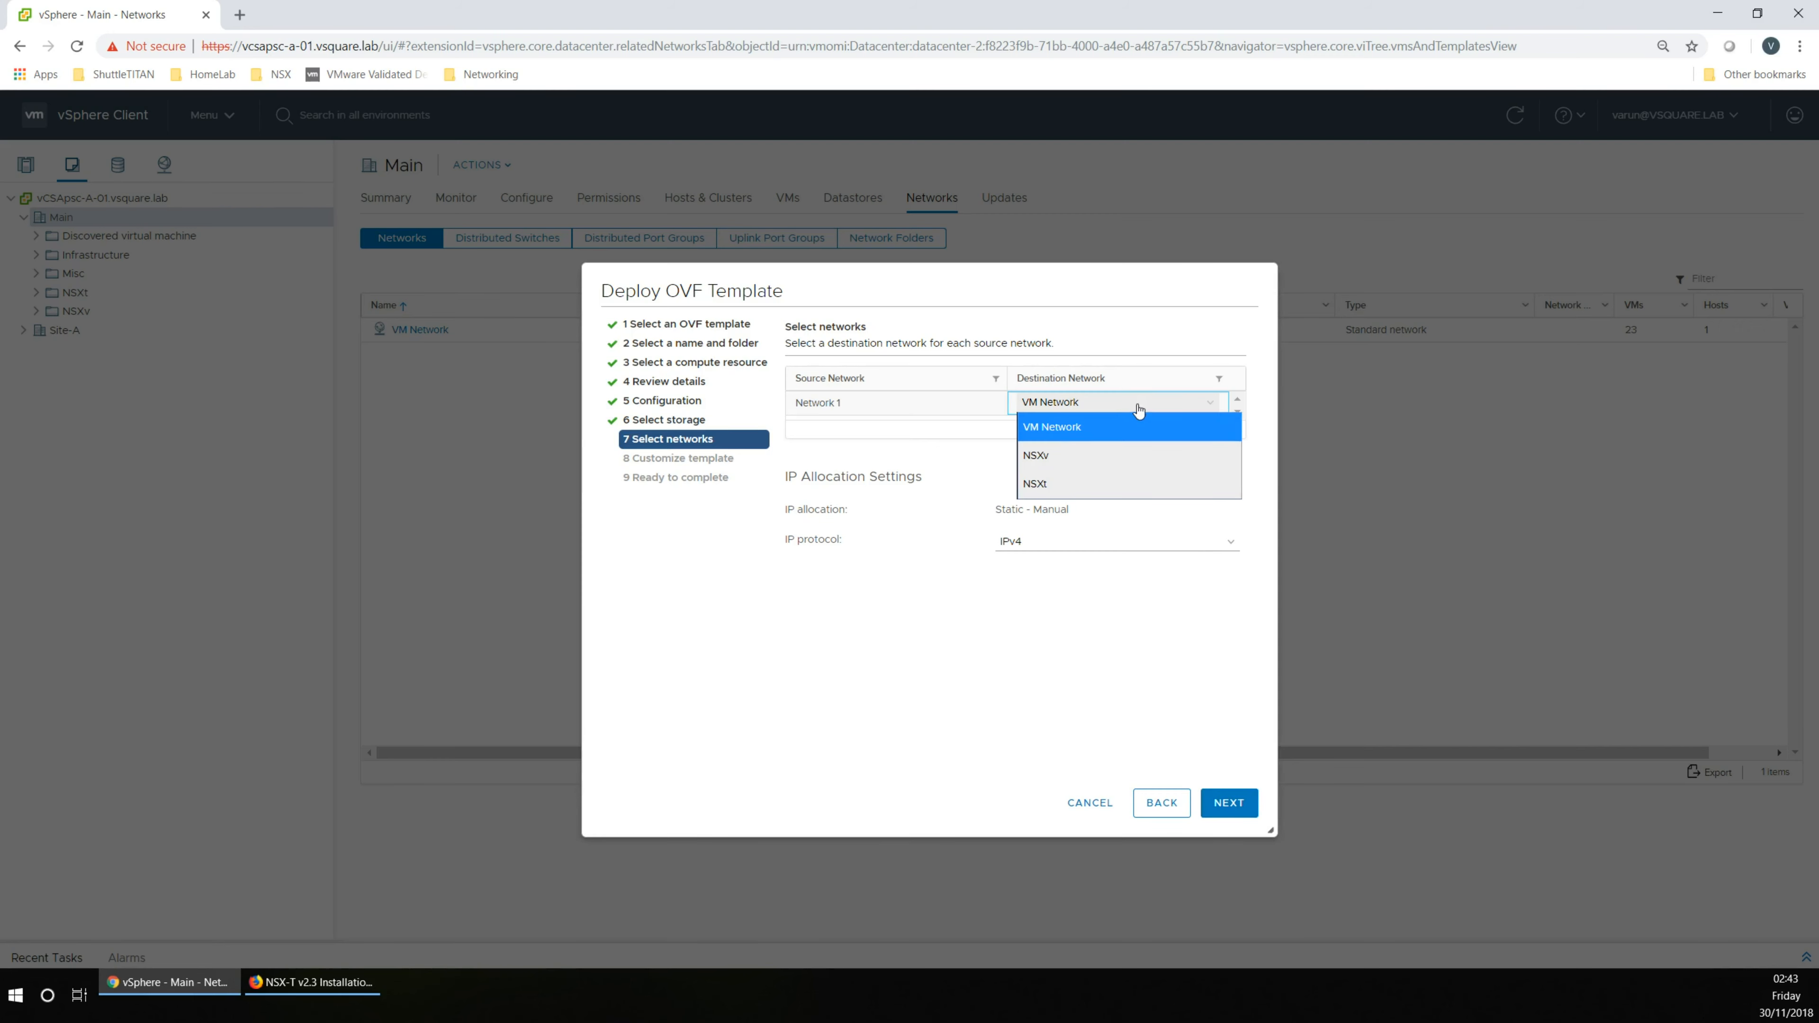
left_click(1085, 428)
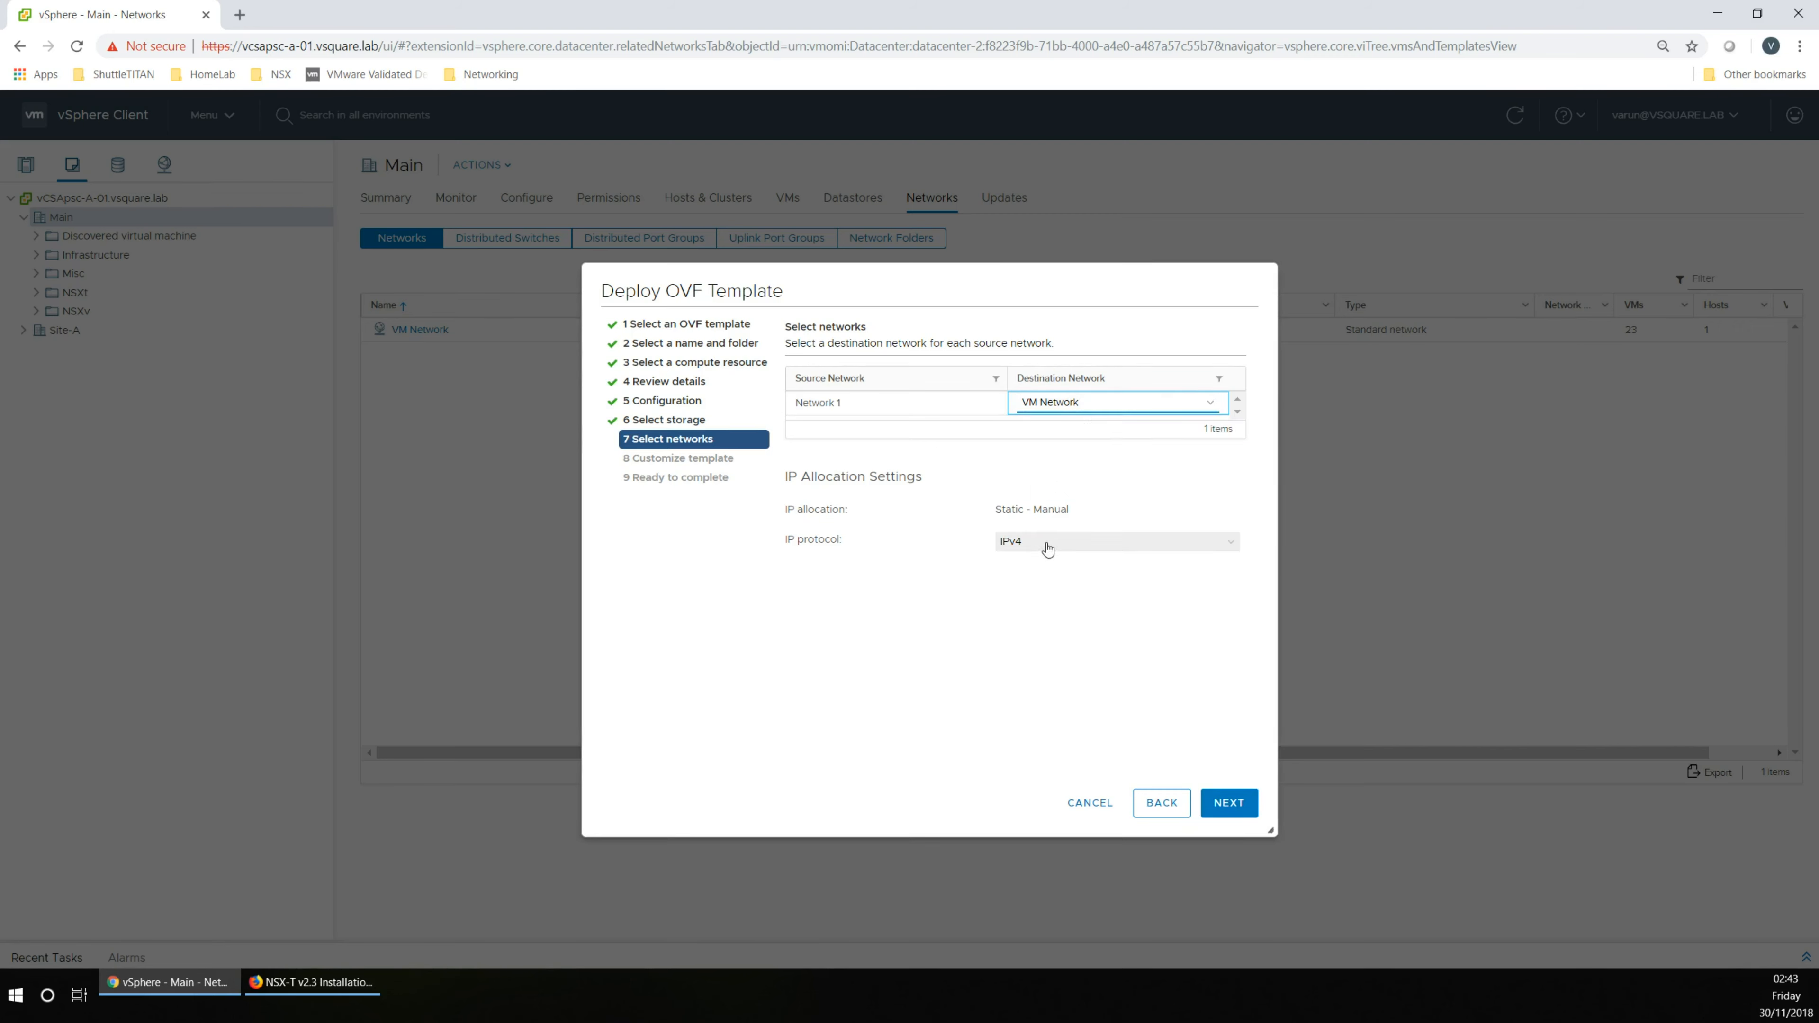
left_click(1047, 549)
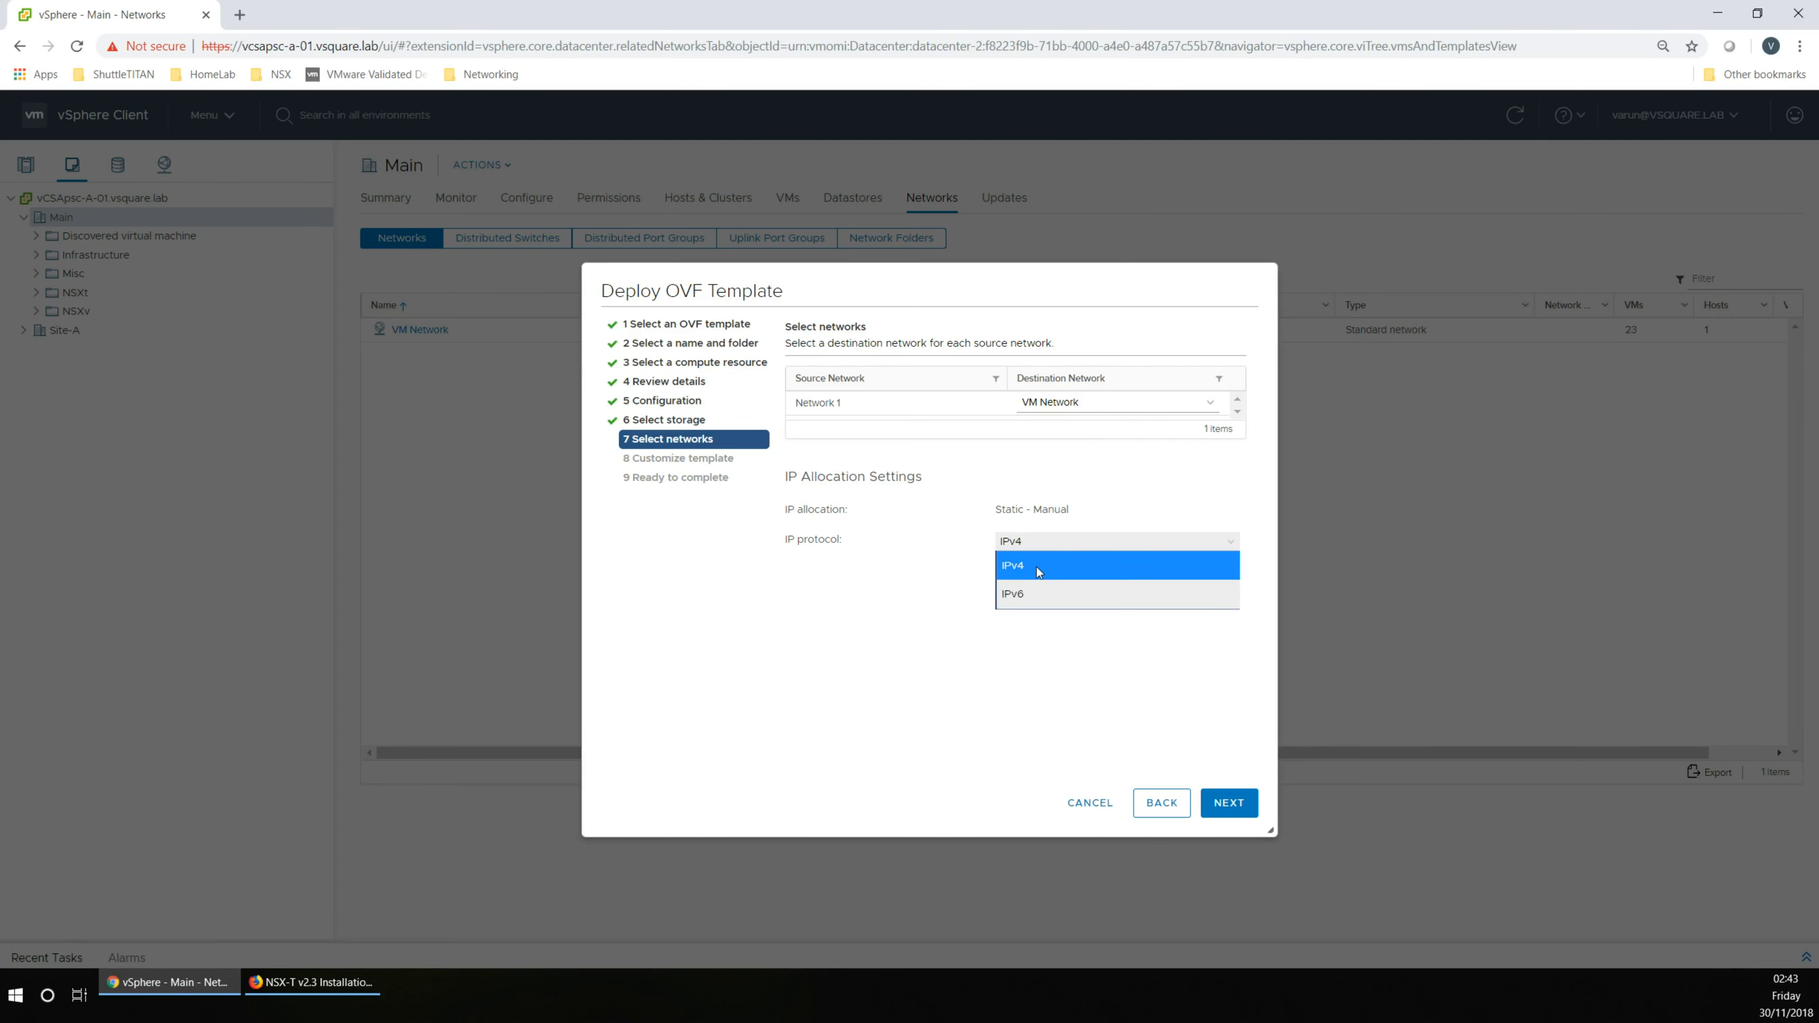
left_click(1045, 567)
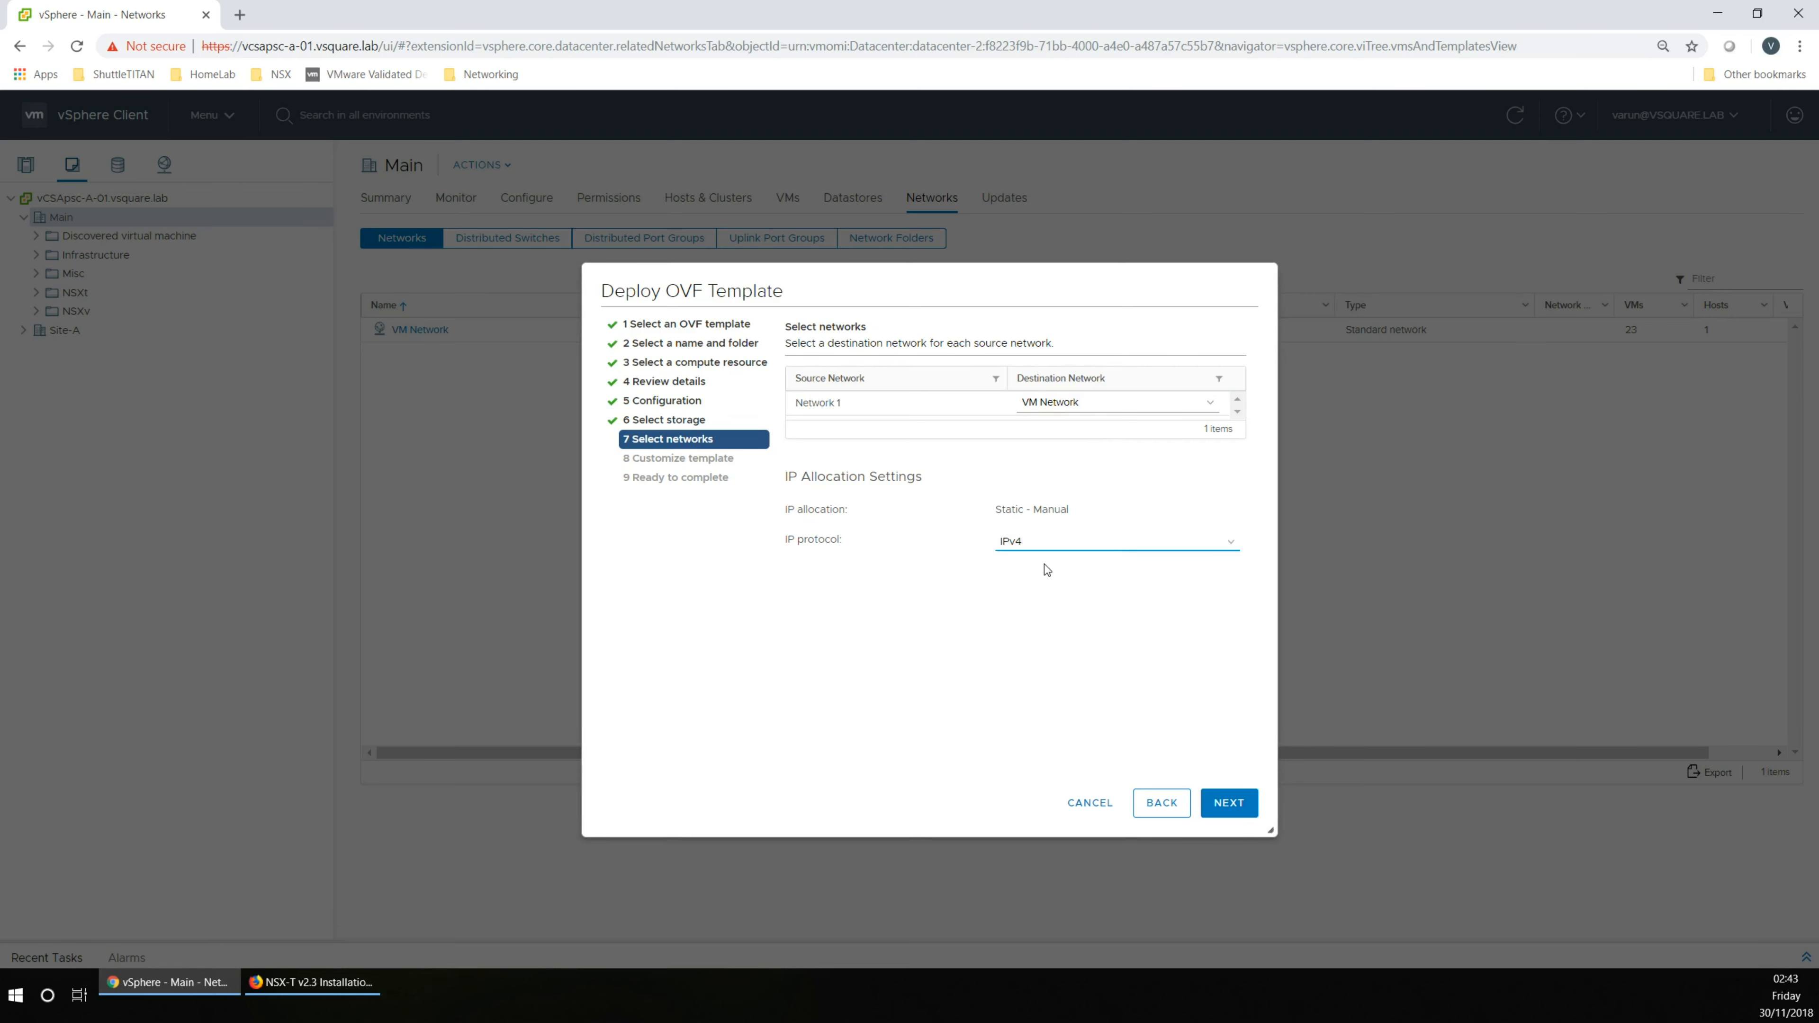
left_click(1229, 803)
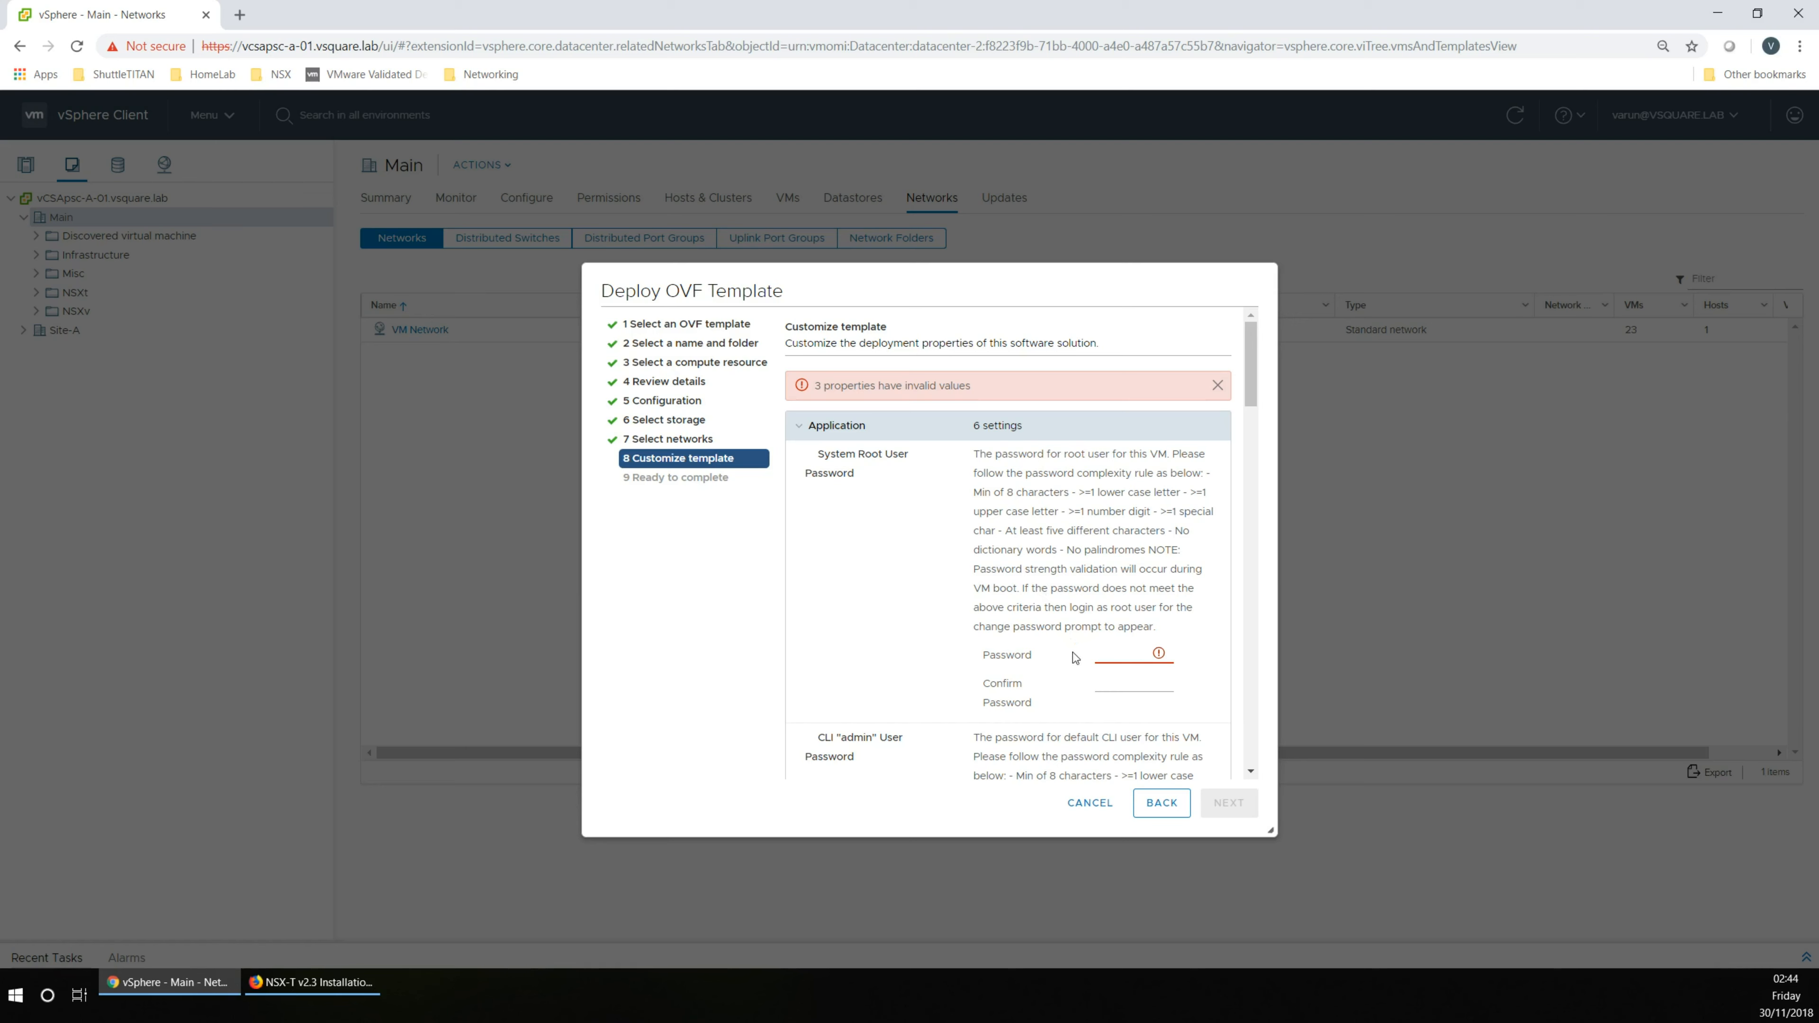
Step: Enter and confirm the system root user password in the template customization
left_click(1103, 658)
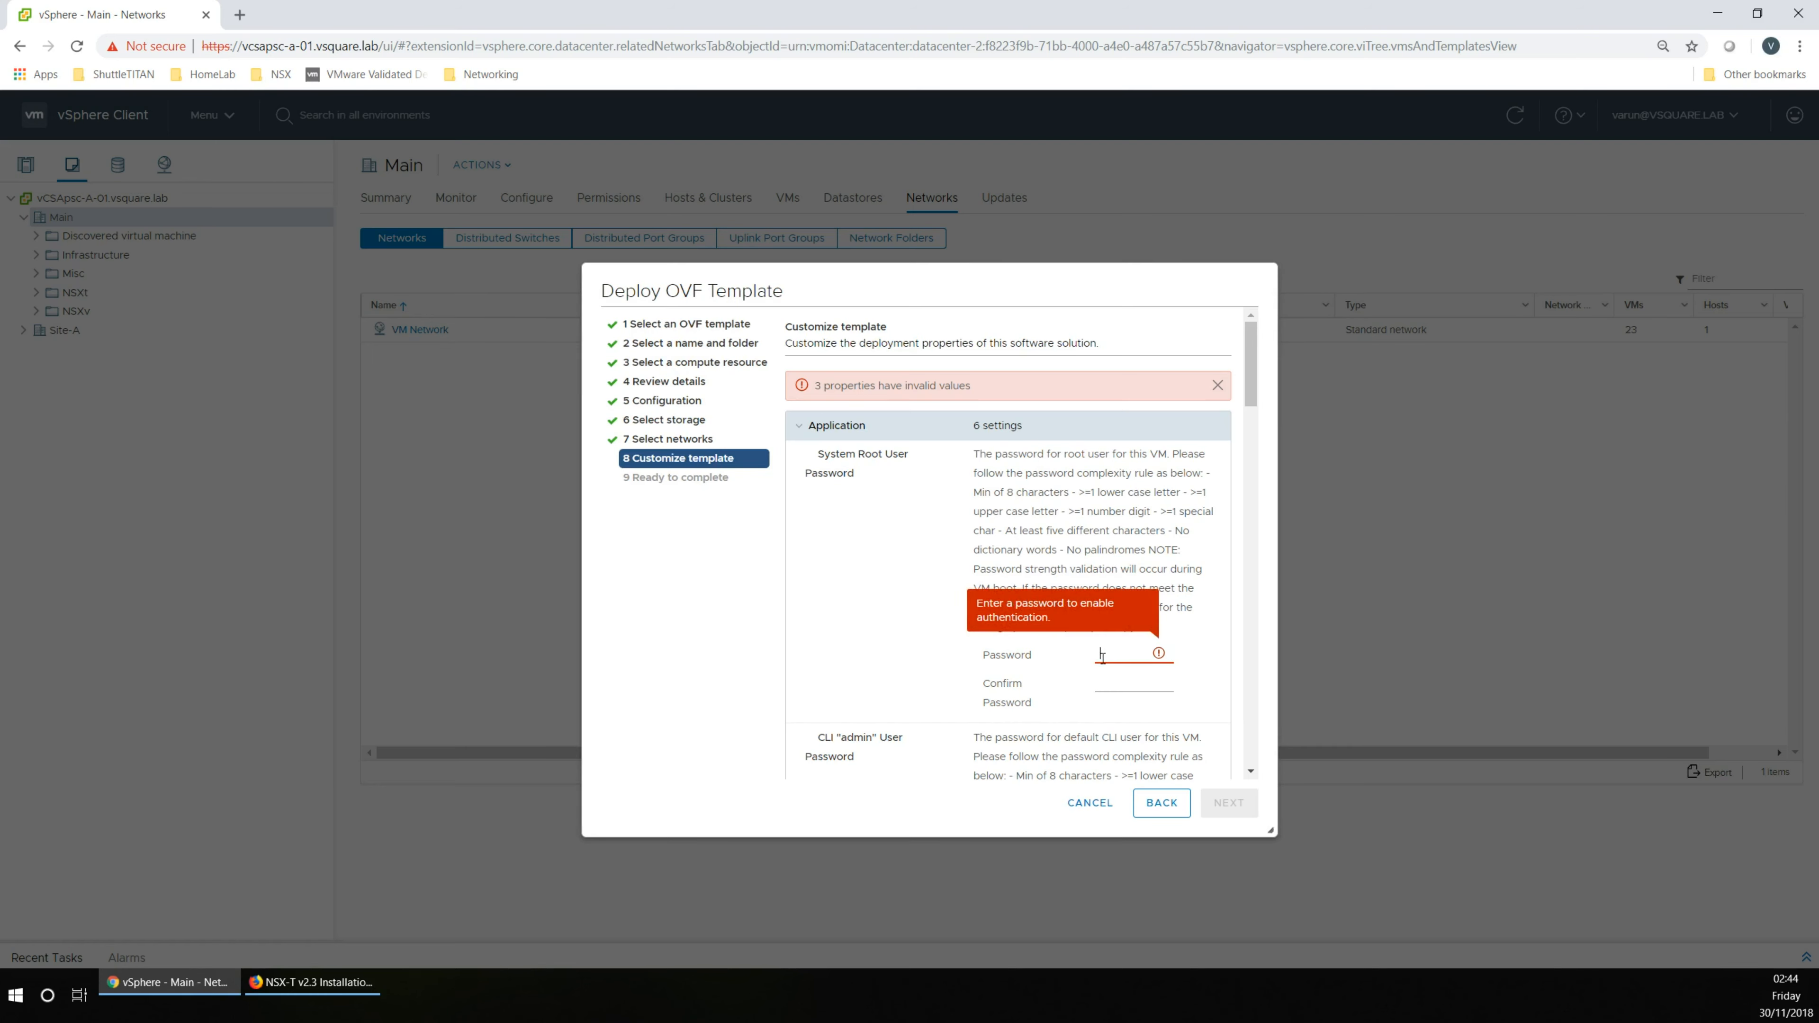
type("*****")
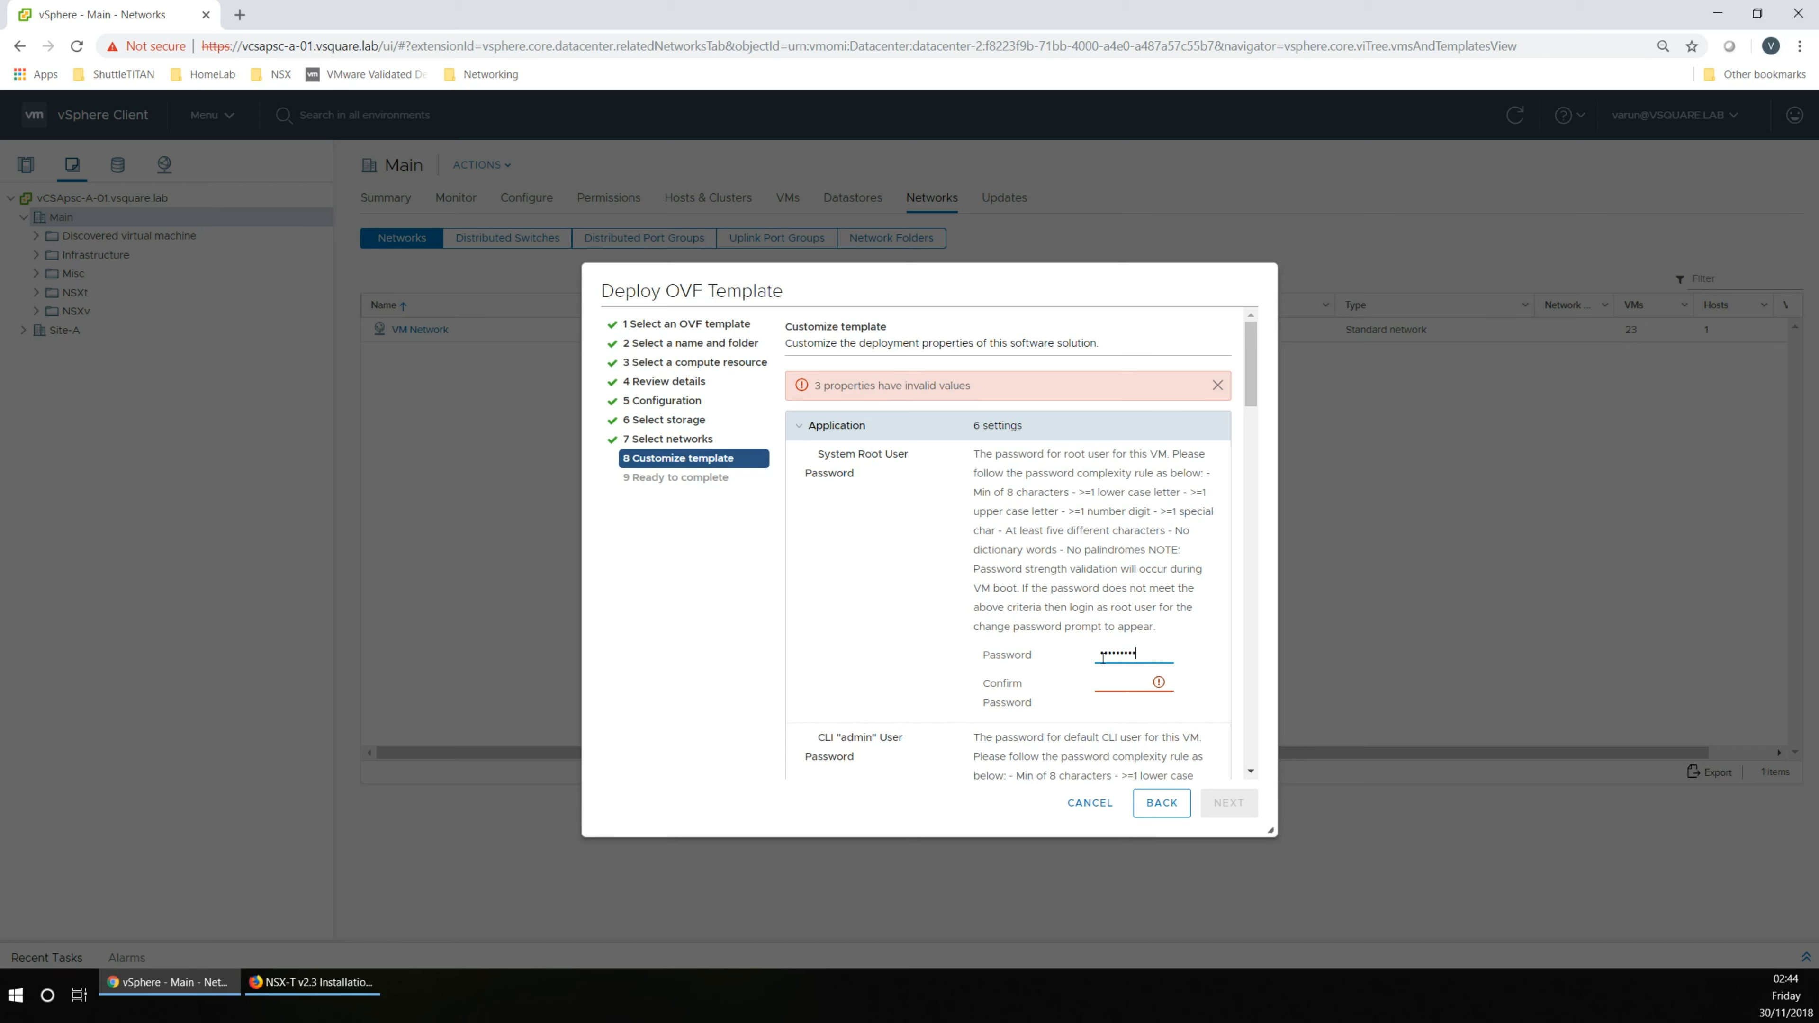
type("****")
key("Tab")
type("********")
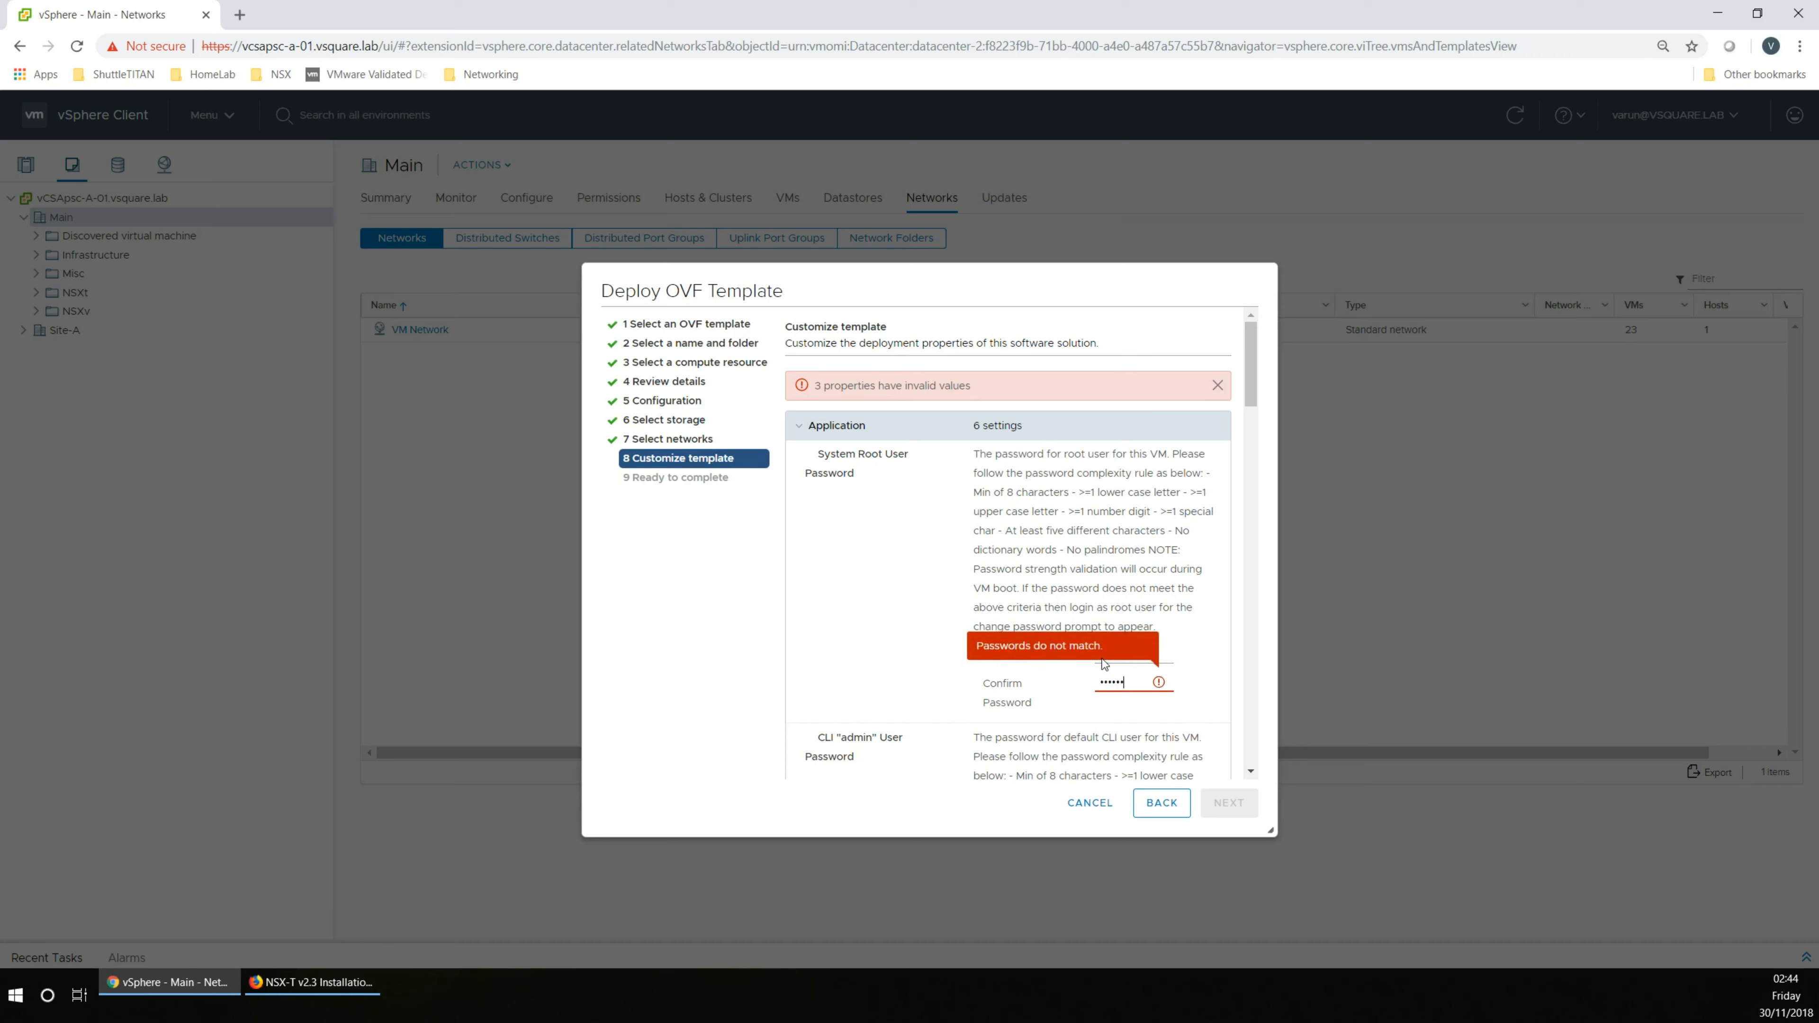
type("*")
Step: Enter and confirm the CLI "admin" user password
key("Tab")
type("****")
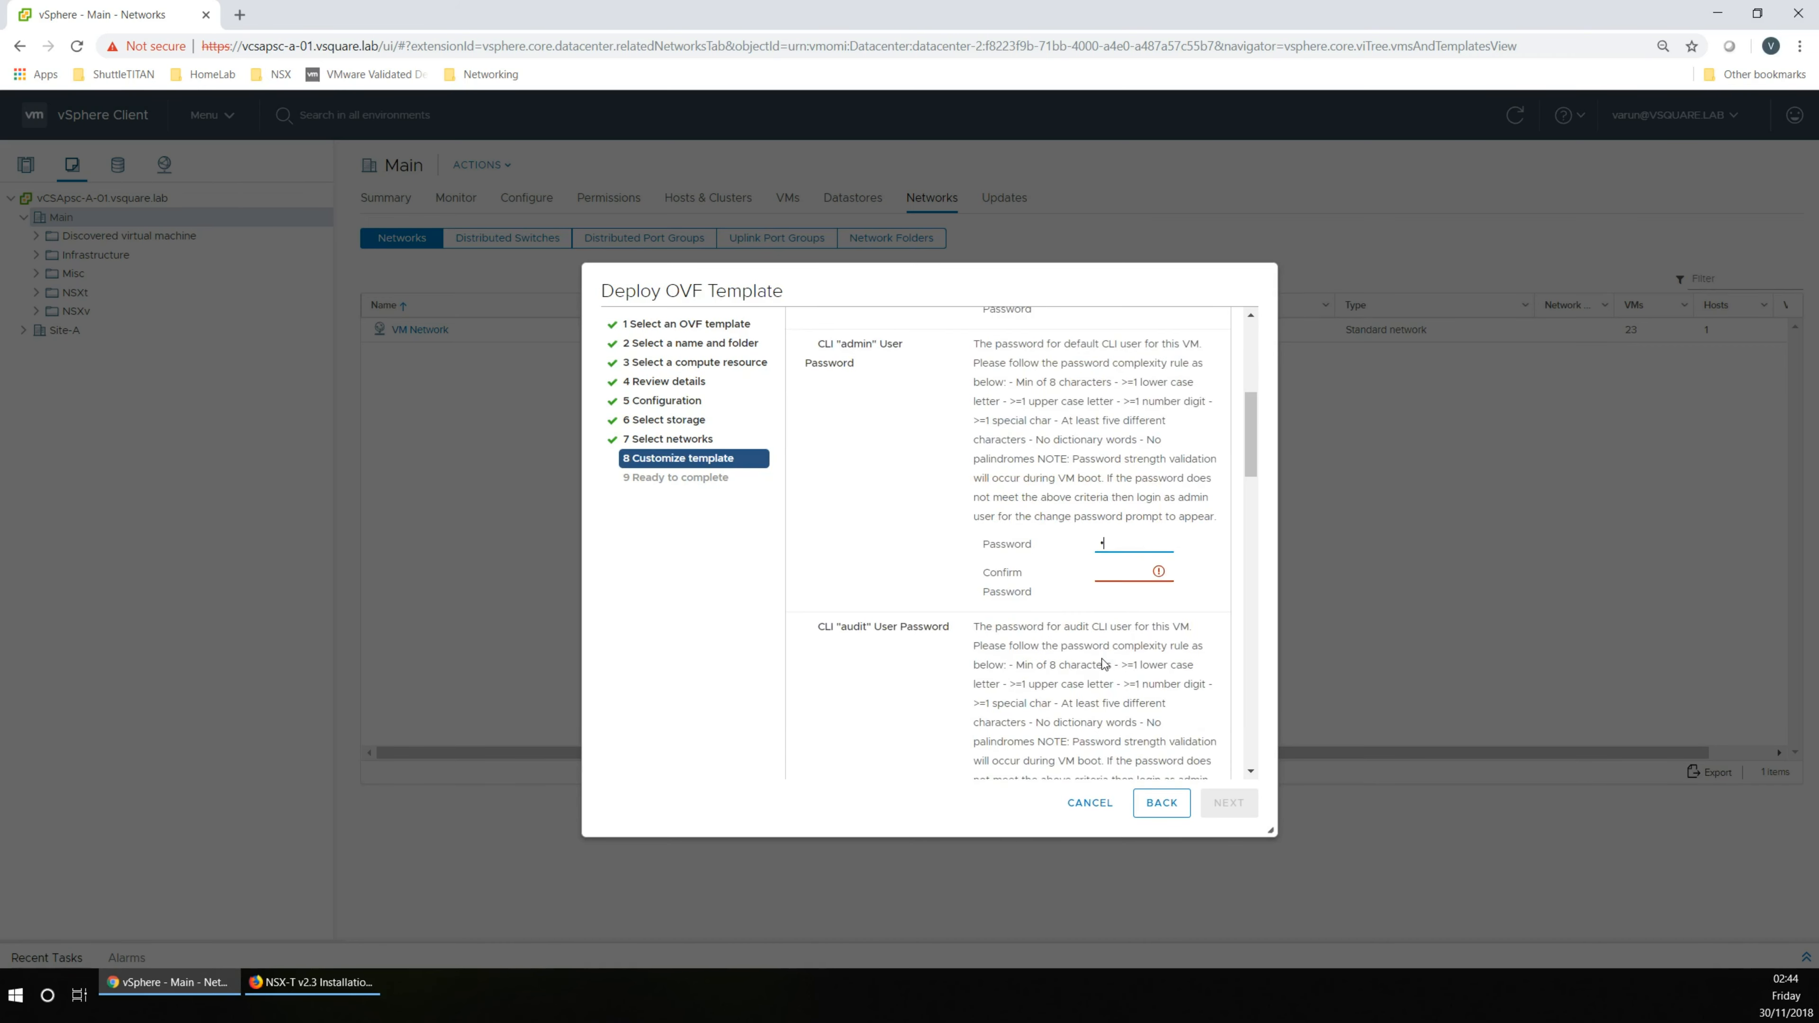
type("******")
key("Tab")
type("********")
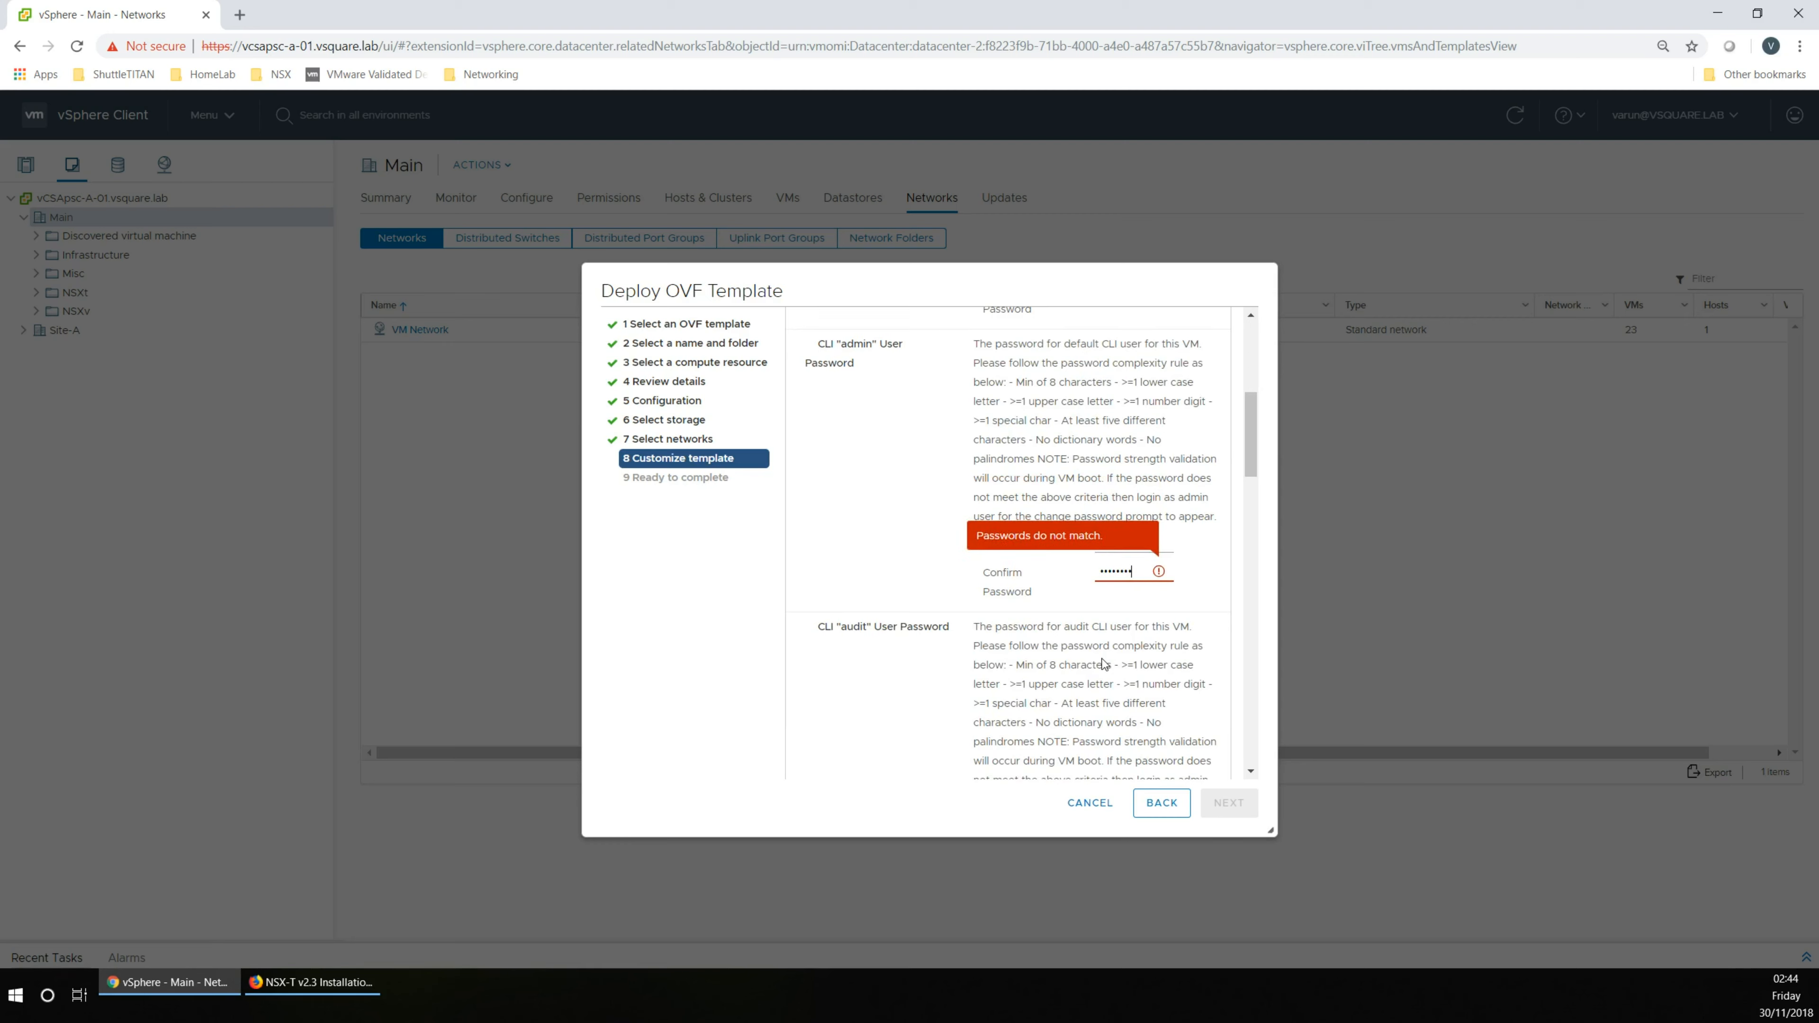
type("**")
Step: Enter and confirm the CLI "audit" user password
key("Tab")
type("******")
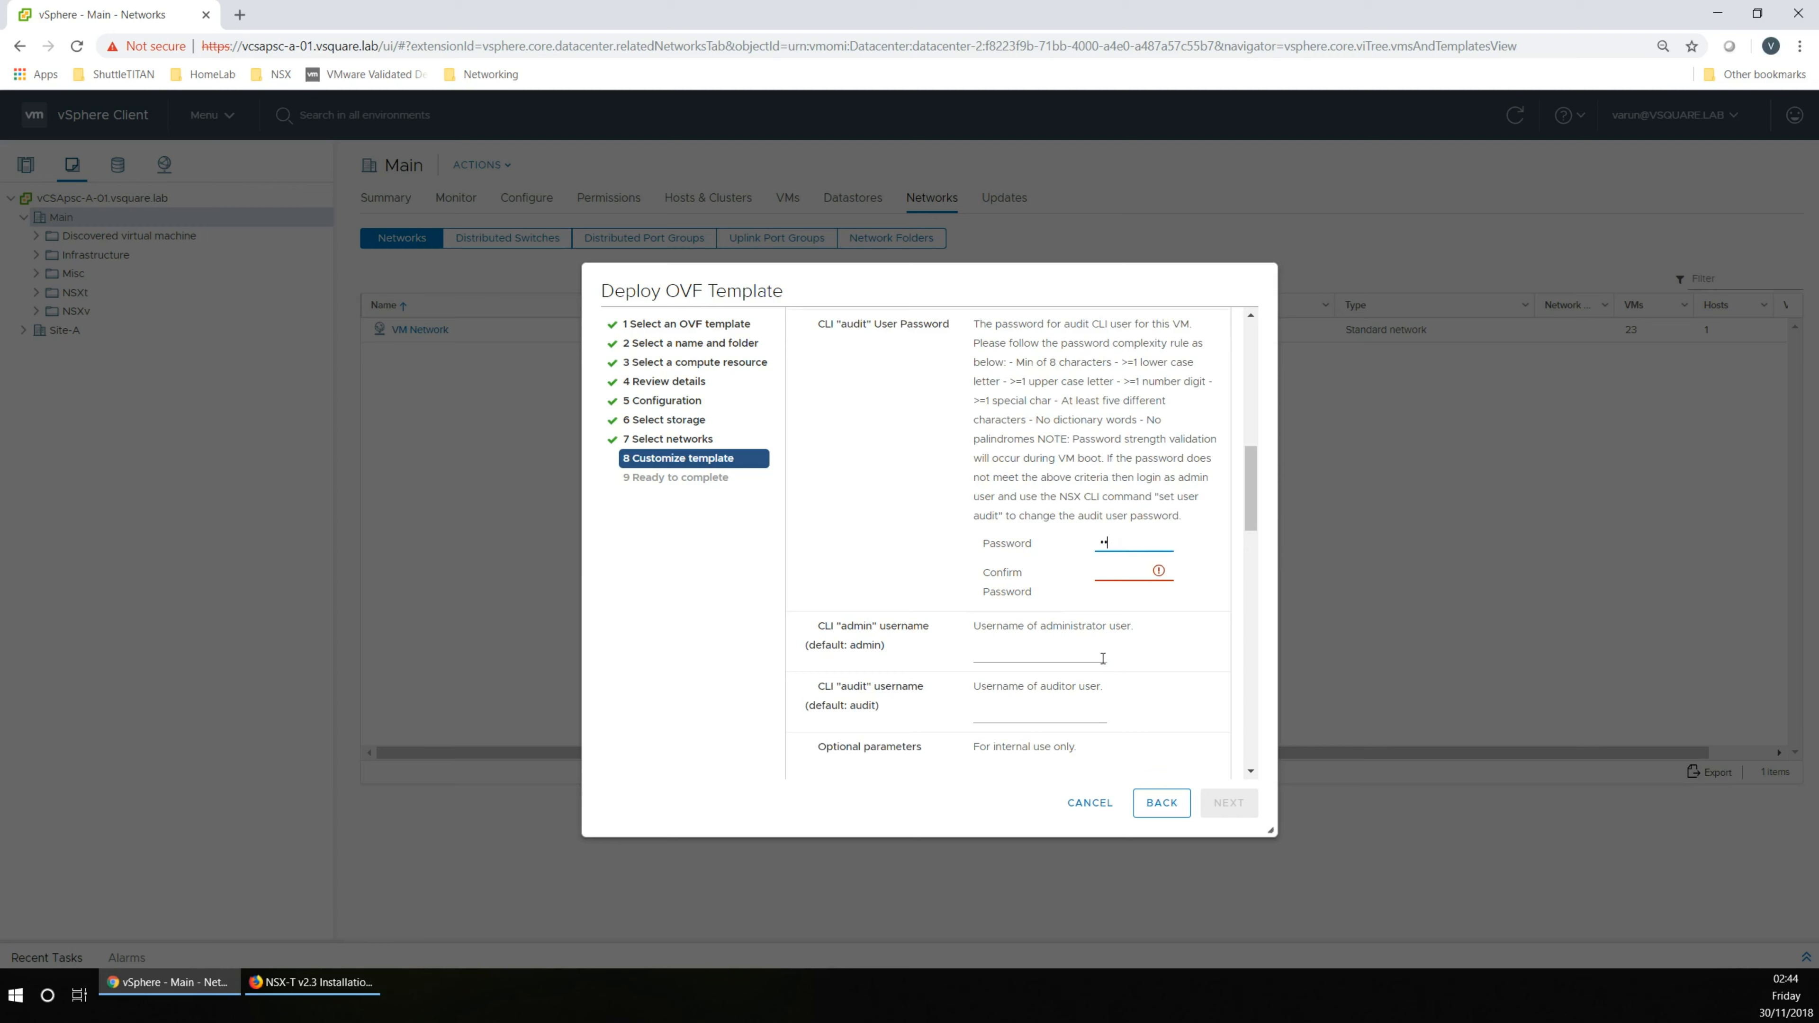
type("**")
key("Tab")
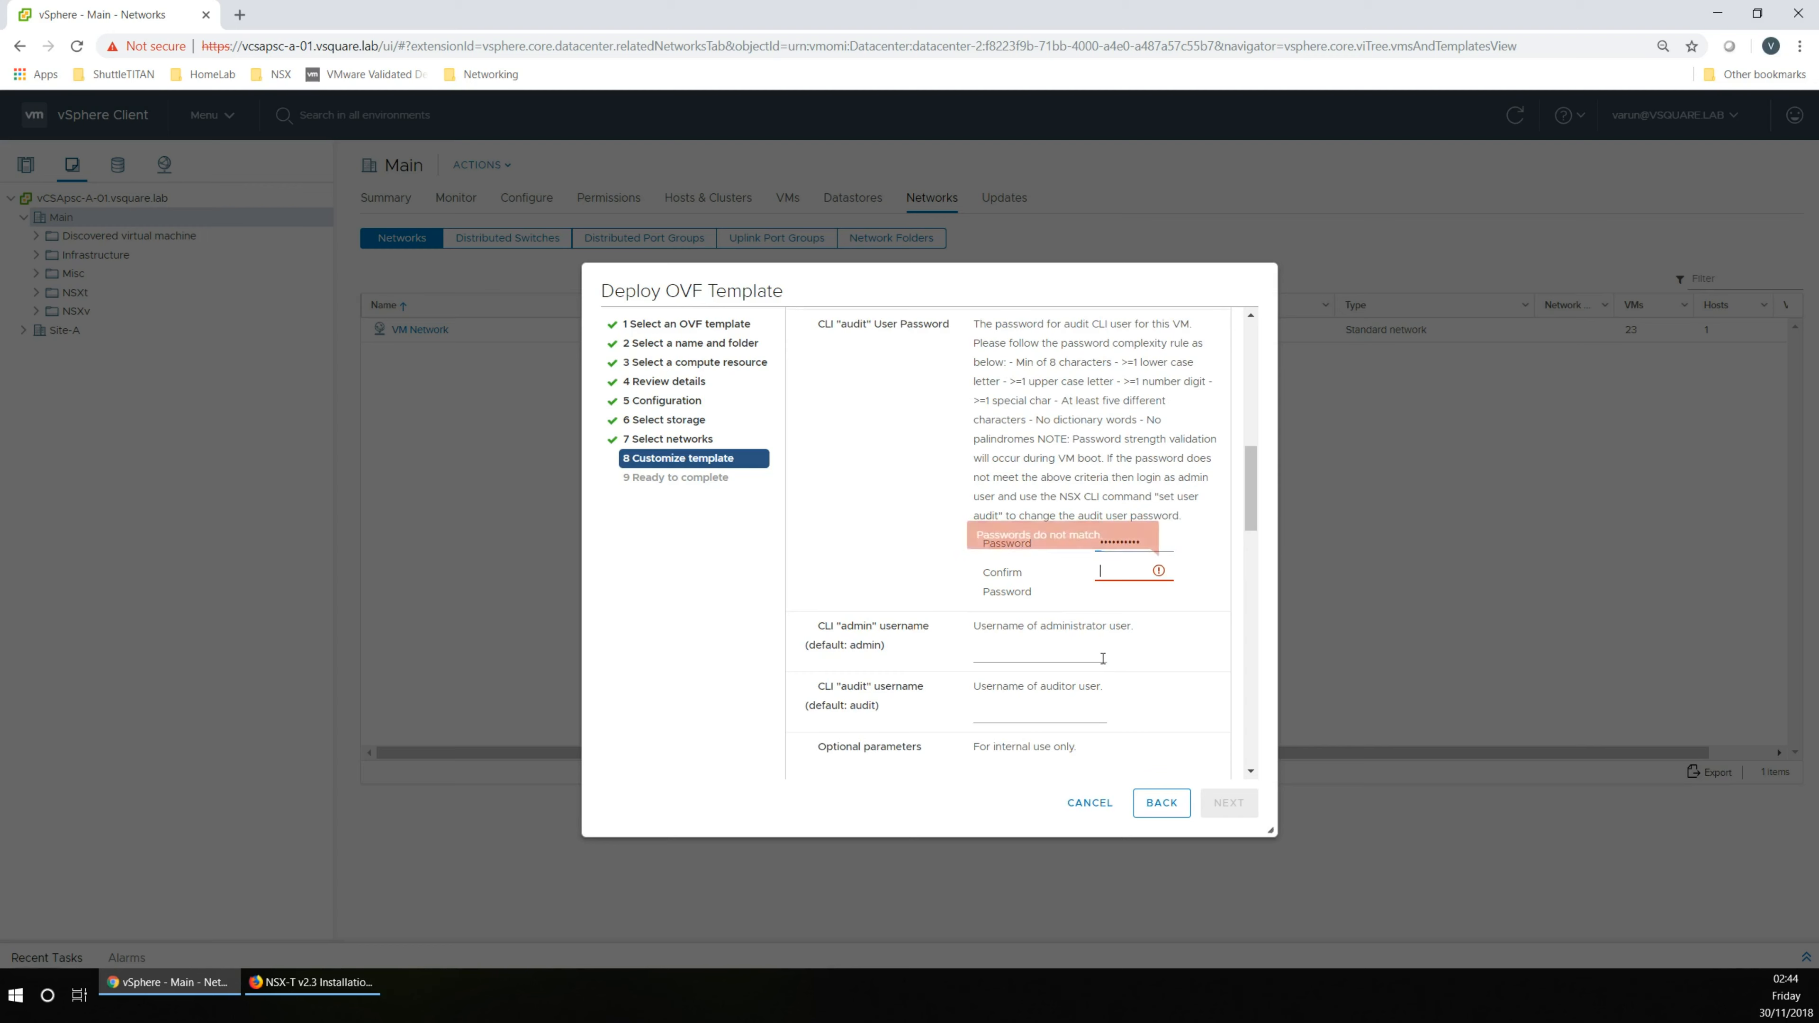
type("********")
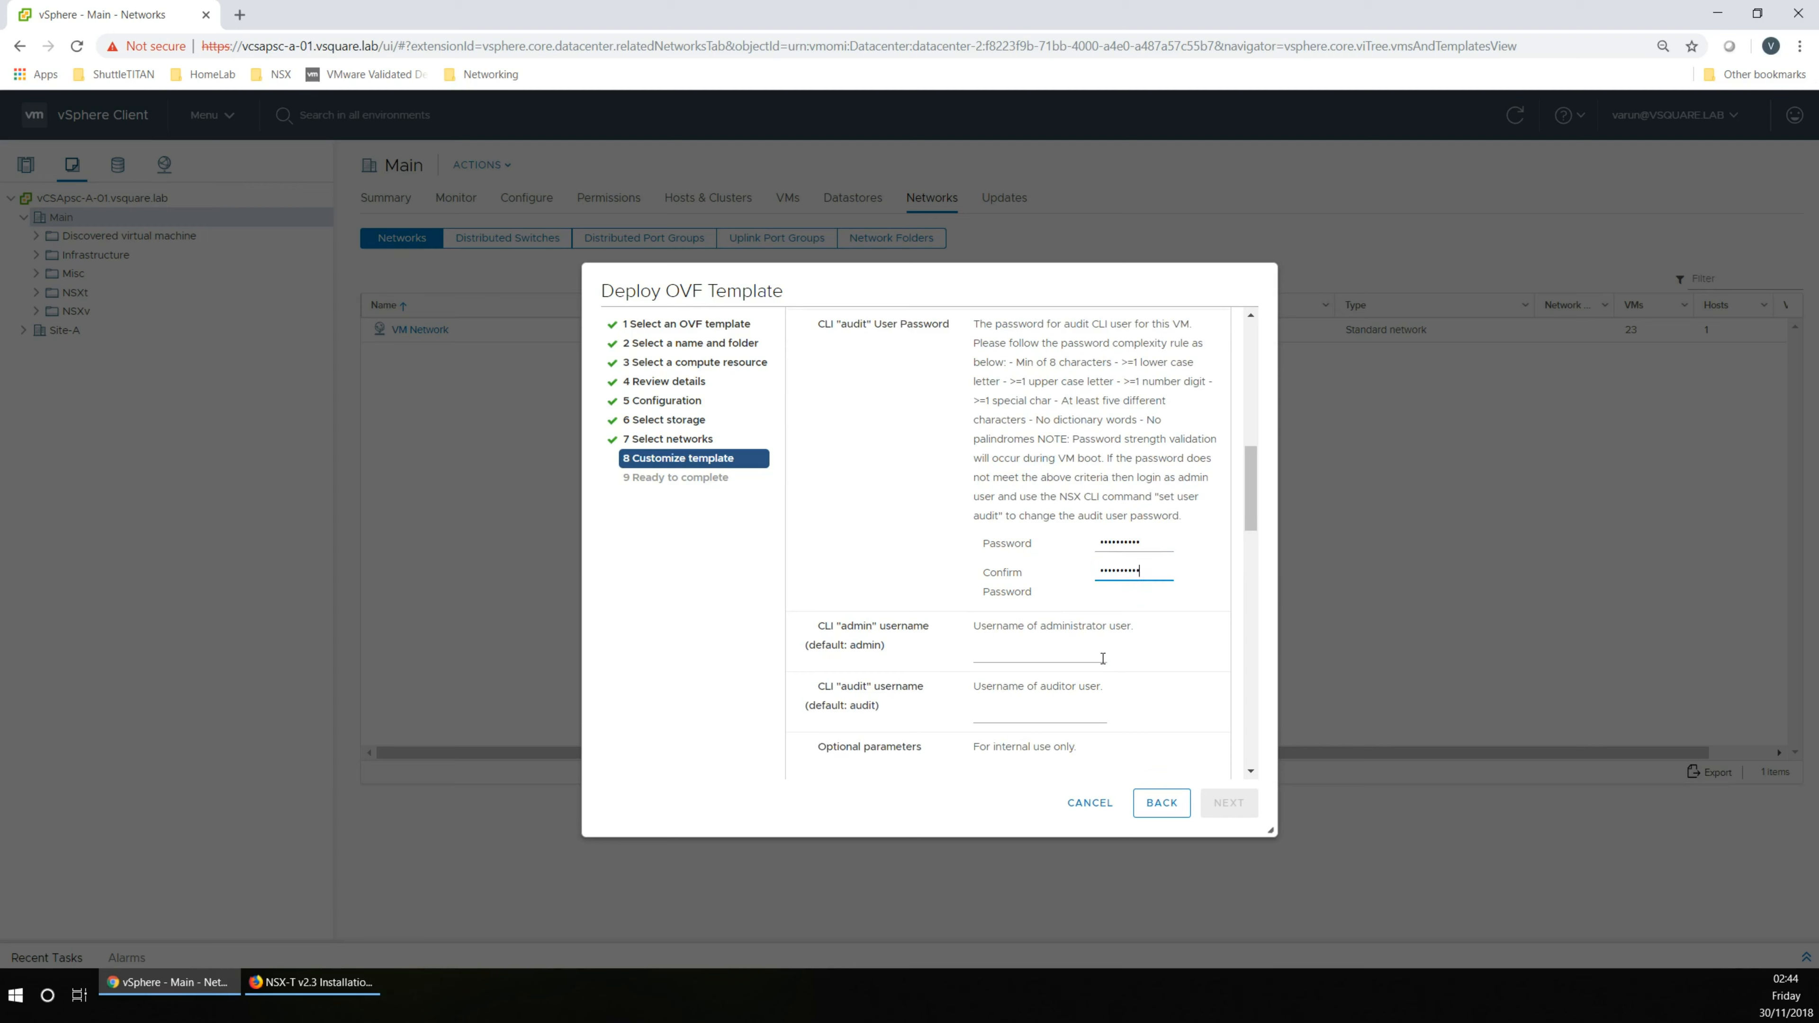
Step: Leave the CLI usernames empty and set the appliance hostname to NSXt-A-01.vsquare.lab
left_click(1103, 659)
scroll(1103, 658, "down", 3)
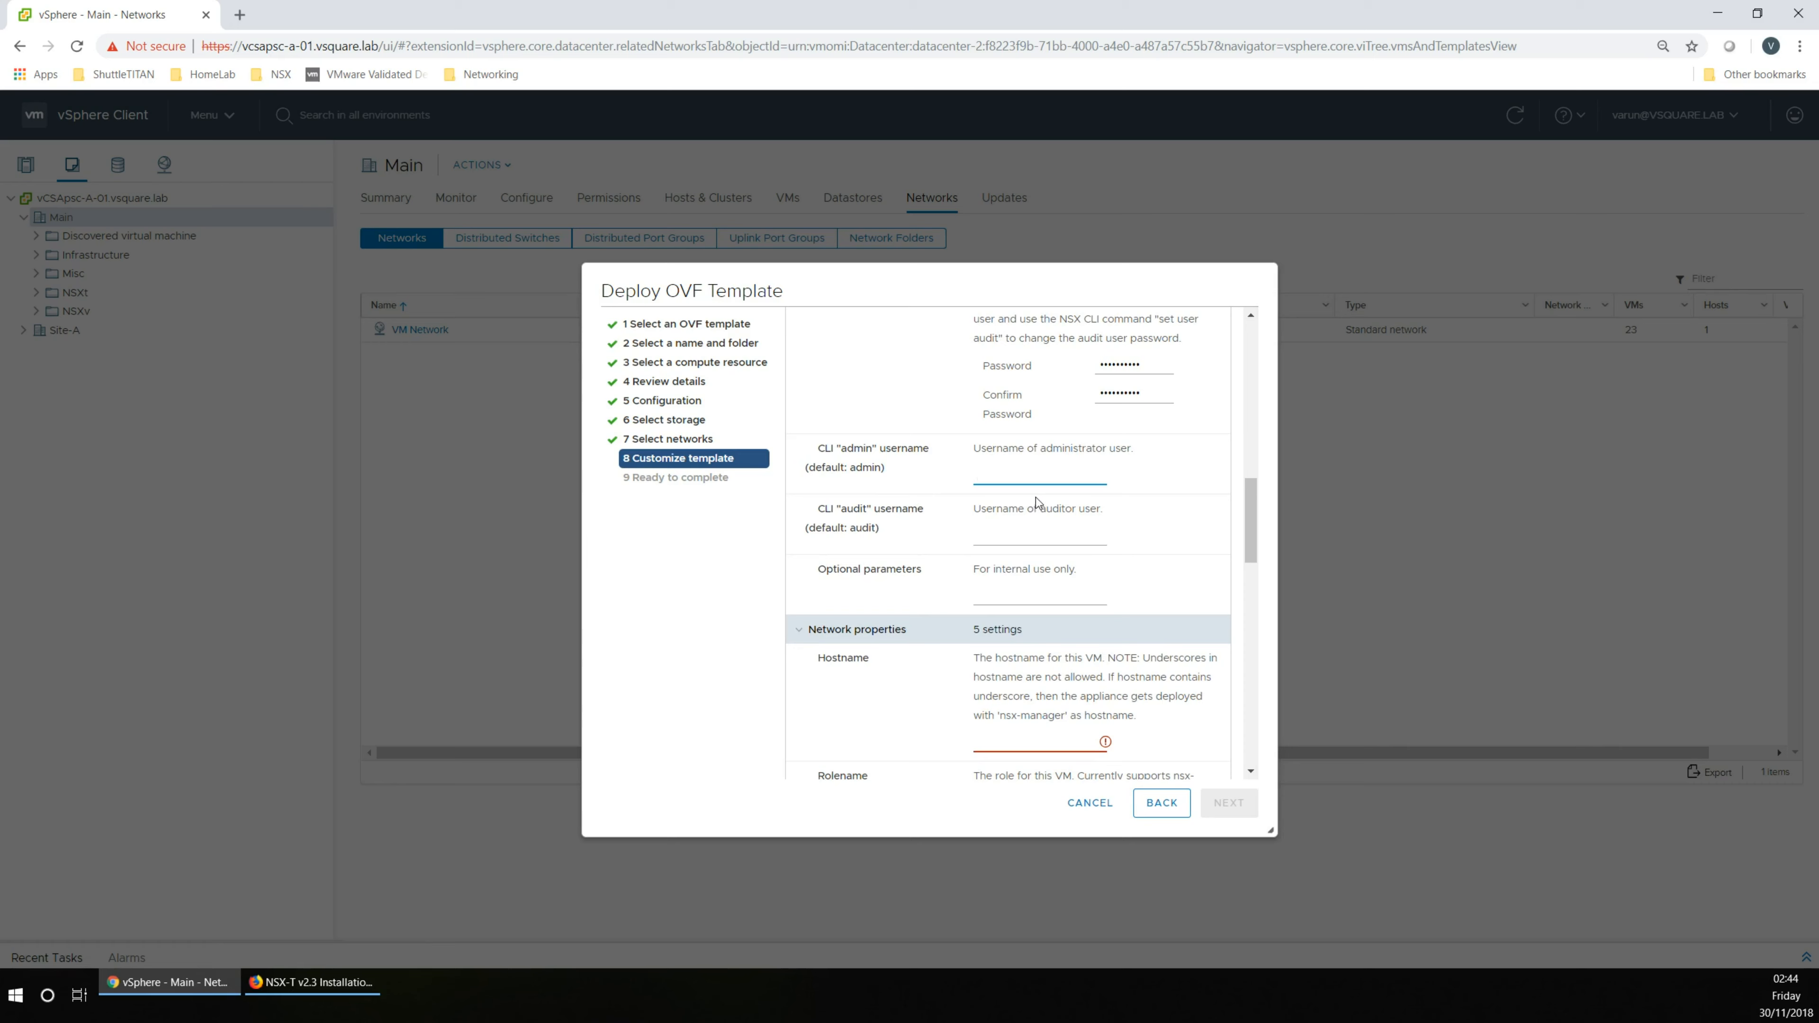
scroll(984, 489, "down", 4)
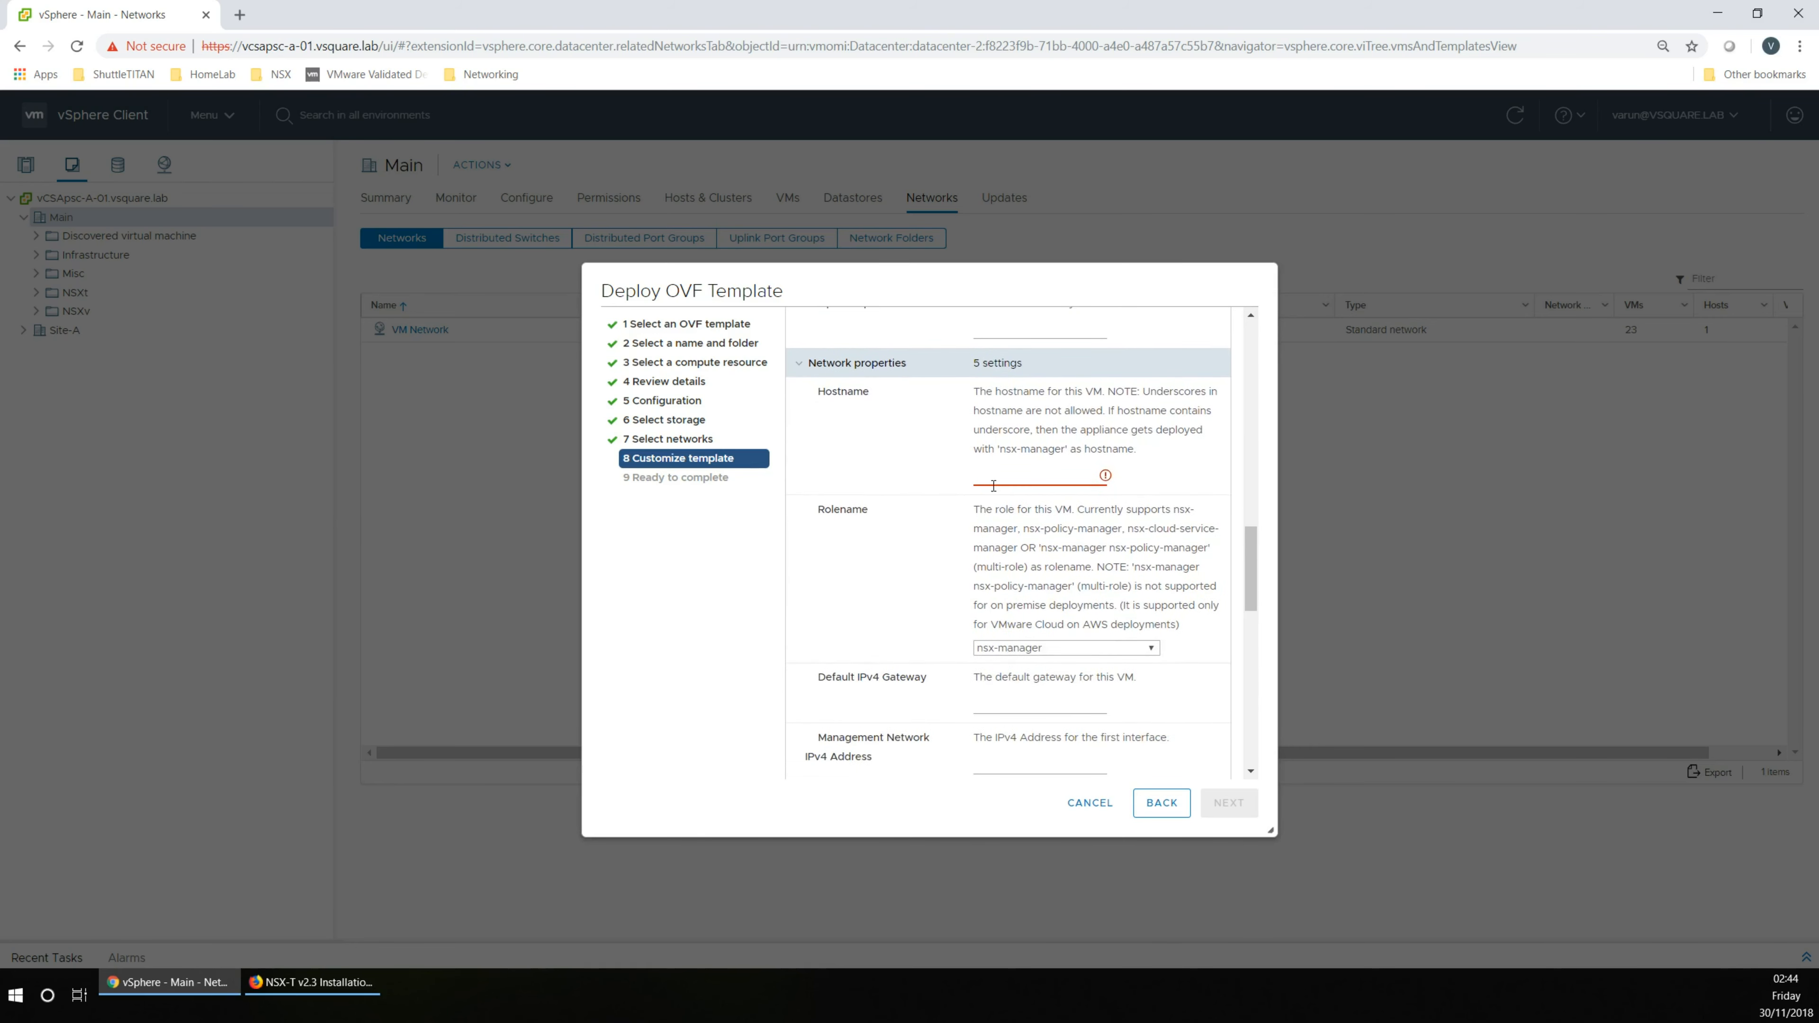
left_click(1017, 477)
type("NSXt-A")
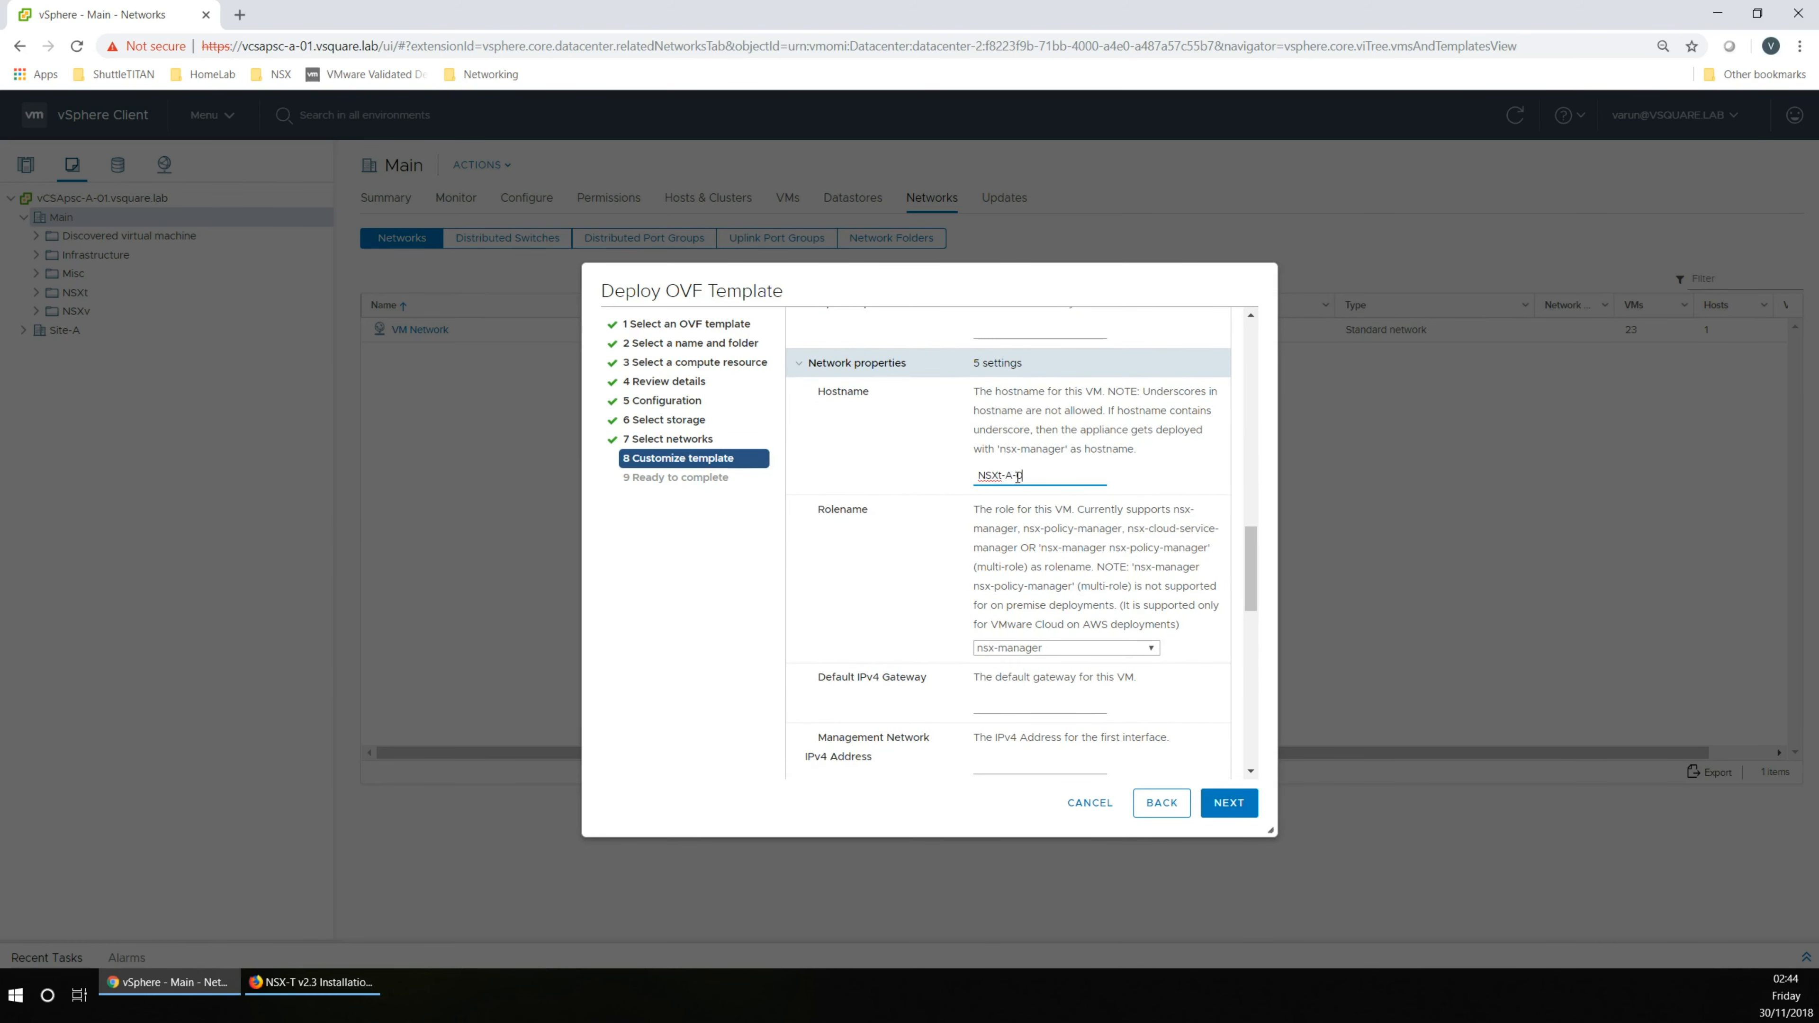
type("-01.vsquare.lab")
Step: Choose nsx-manager as the role name for the appliance
scroll(1079, 524, "down", 3)
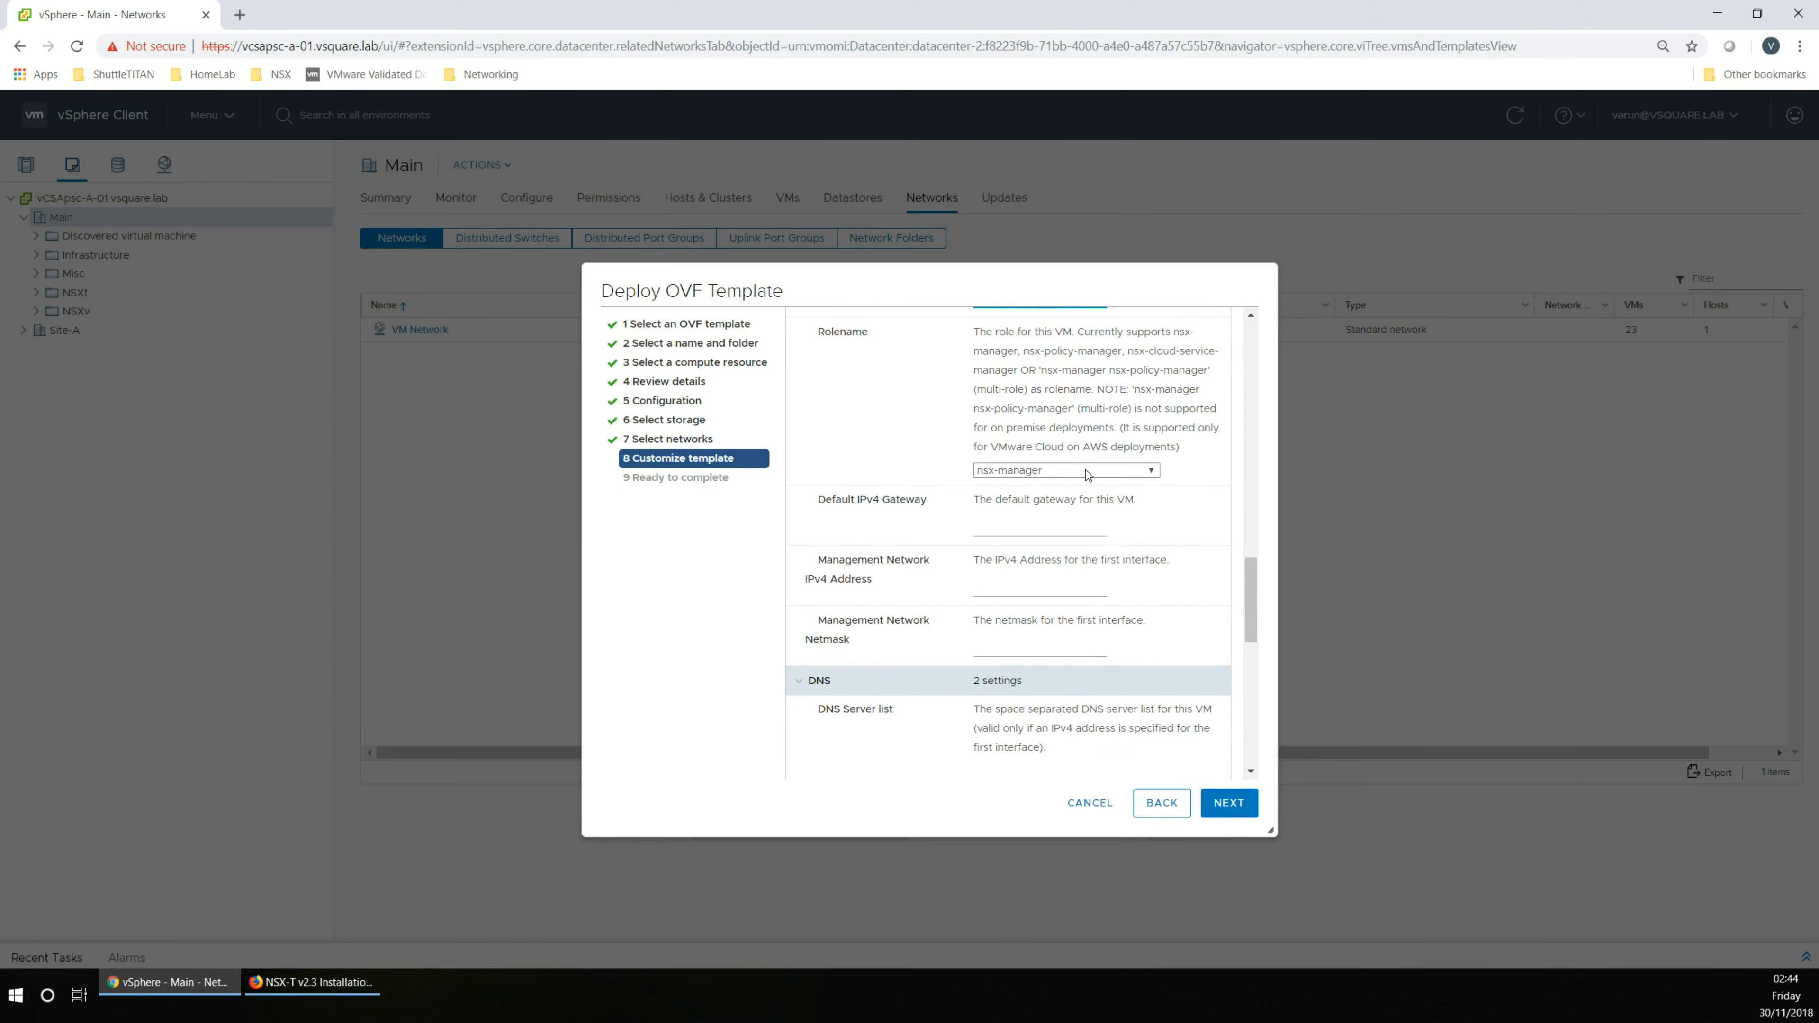
left_click(1086, 470)
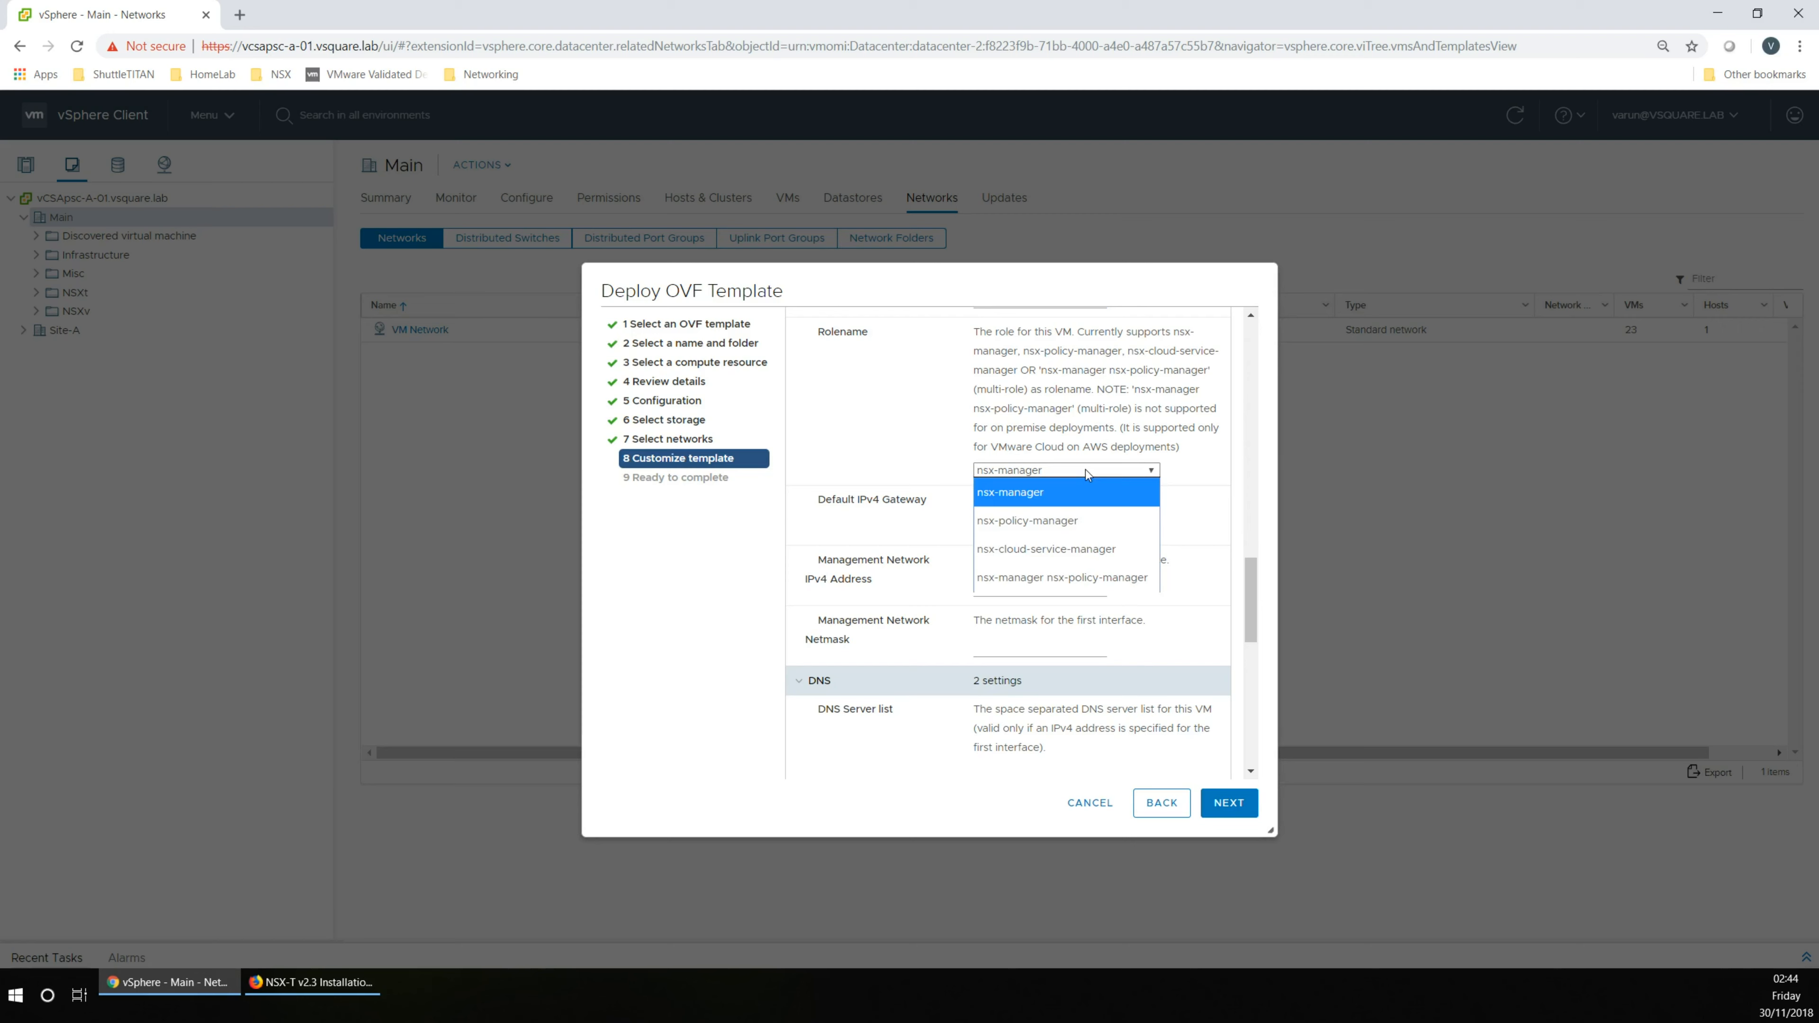
left_click(1072, 493)
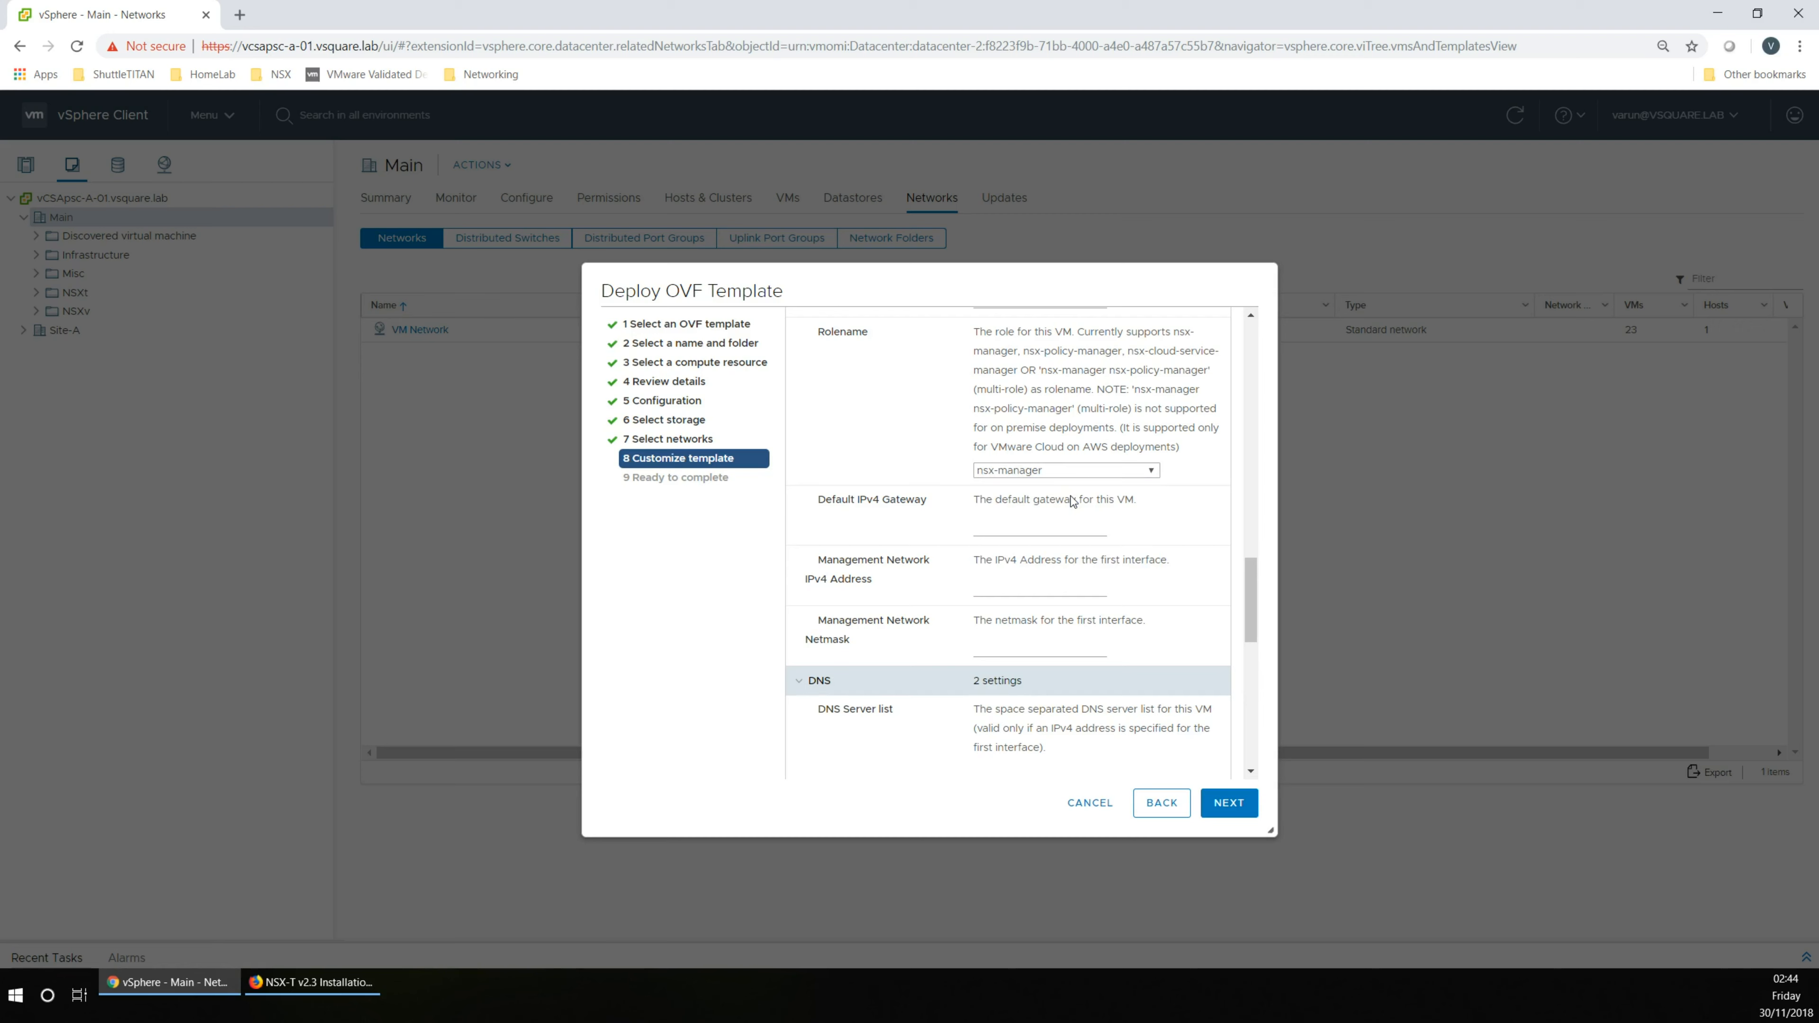
Step: Set the default IPv4 gateway to 192.168.1.1, the management IPv4 address to 192.168.1.47 and the netmask to 255.255.255.0
left_click(1016, 526)
type("192.168.1.1")
key("Tab")
type("192.168.1.47")
key("Tab")
type("255")
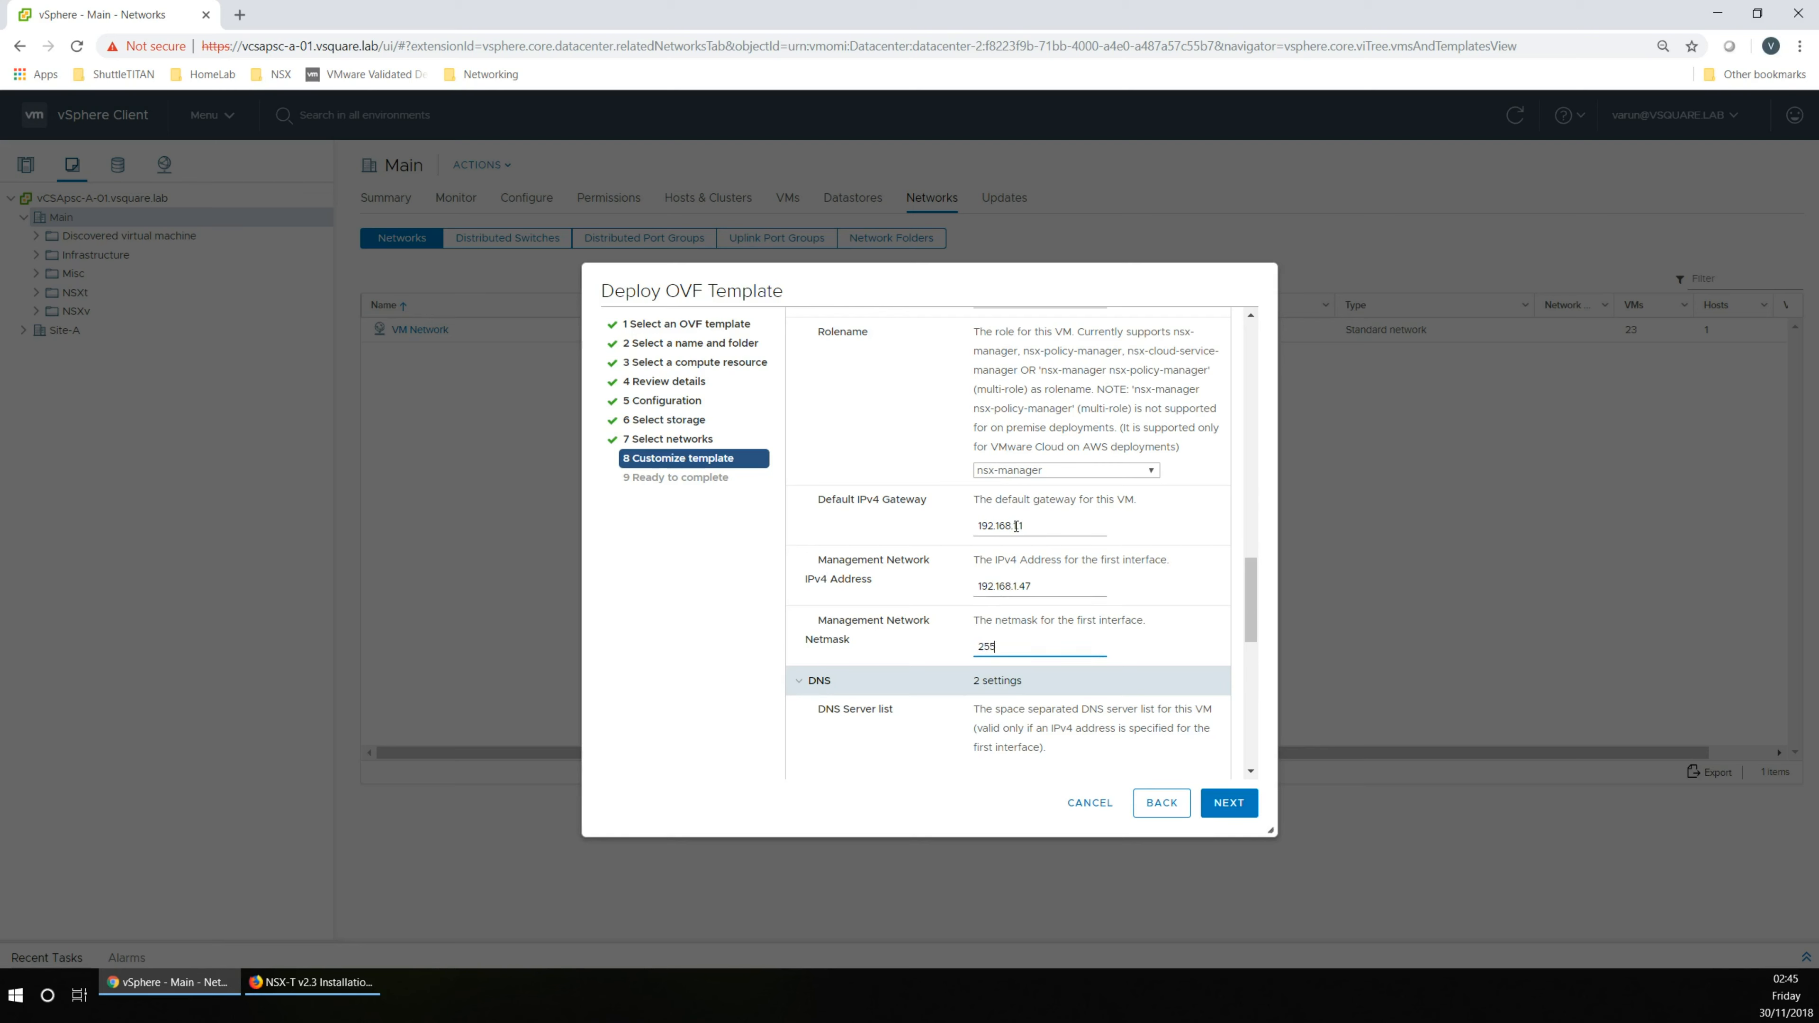
type("5.255.255.0")
Step: Set the DNS server to 192.168.1.1 and the domain search list to vsquare.lab
scroll(1016, 526, "down", 5)
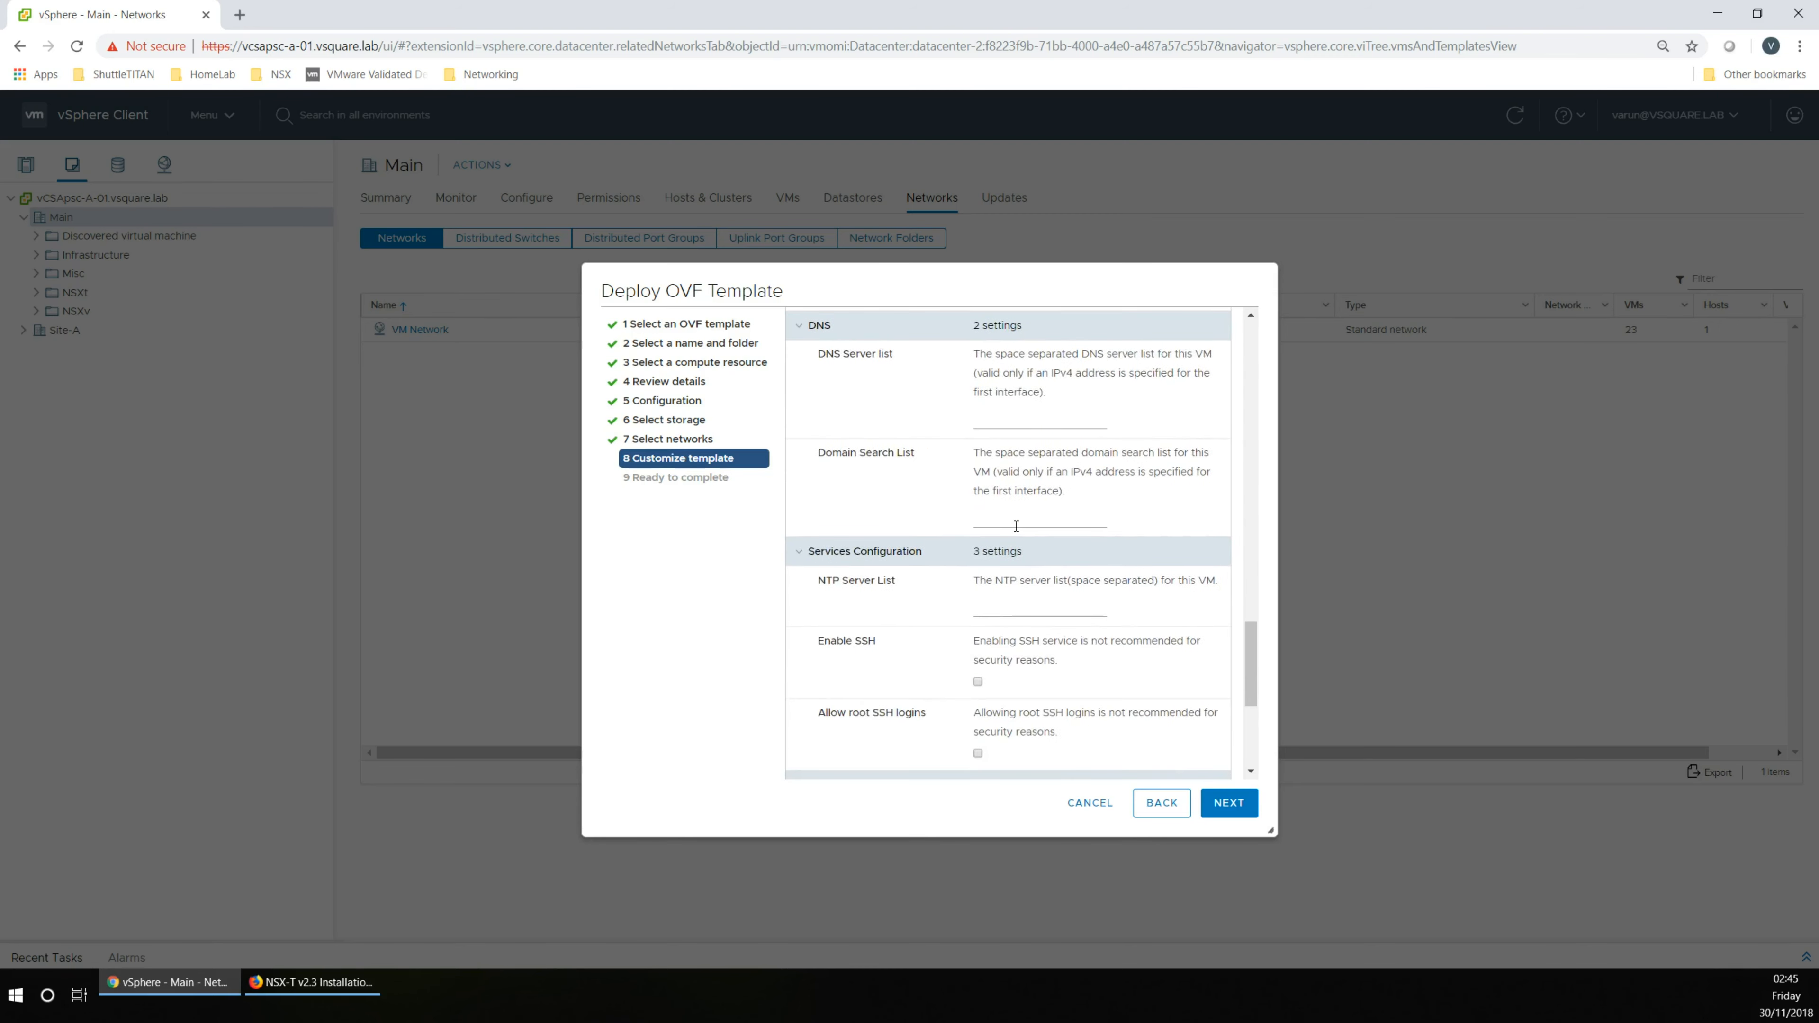
left_click(1021, 422)
type("192.168.1.1")
key("Tab")
type("vsquare.lab")
Step: Set the NTP server to 192.168.1.1 and enable SSH on the appliance
left_click(996, 608)
type("192.168")
scroll(997, 609, "down", 3)
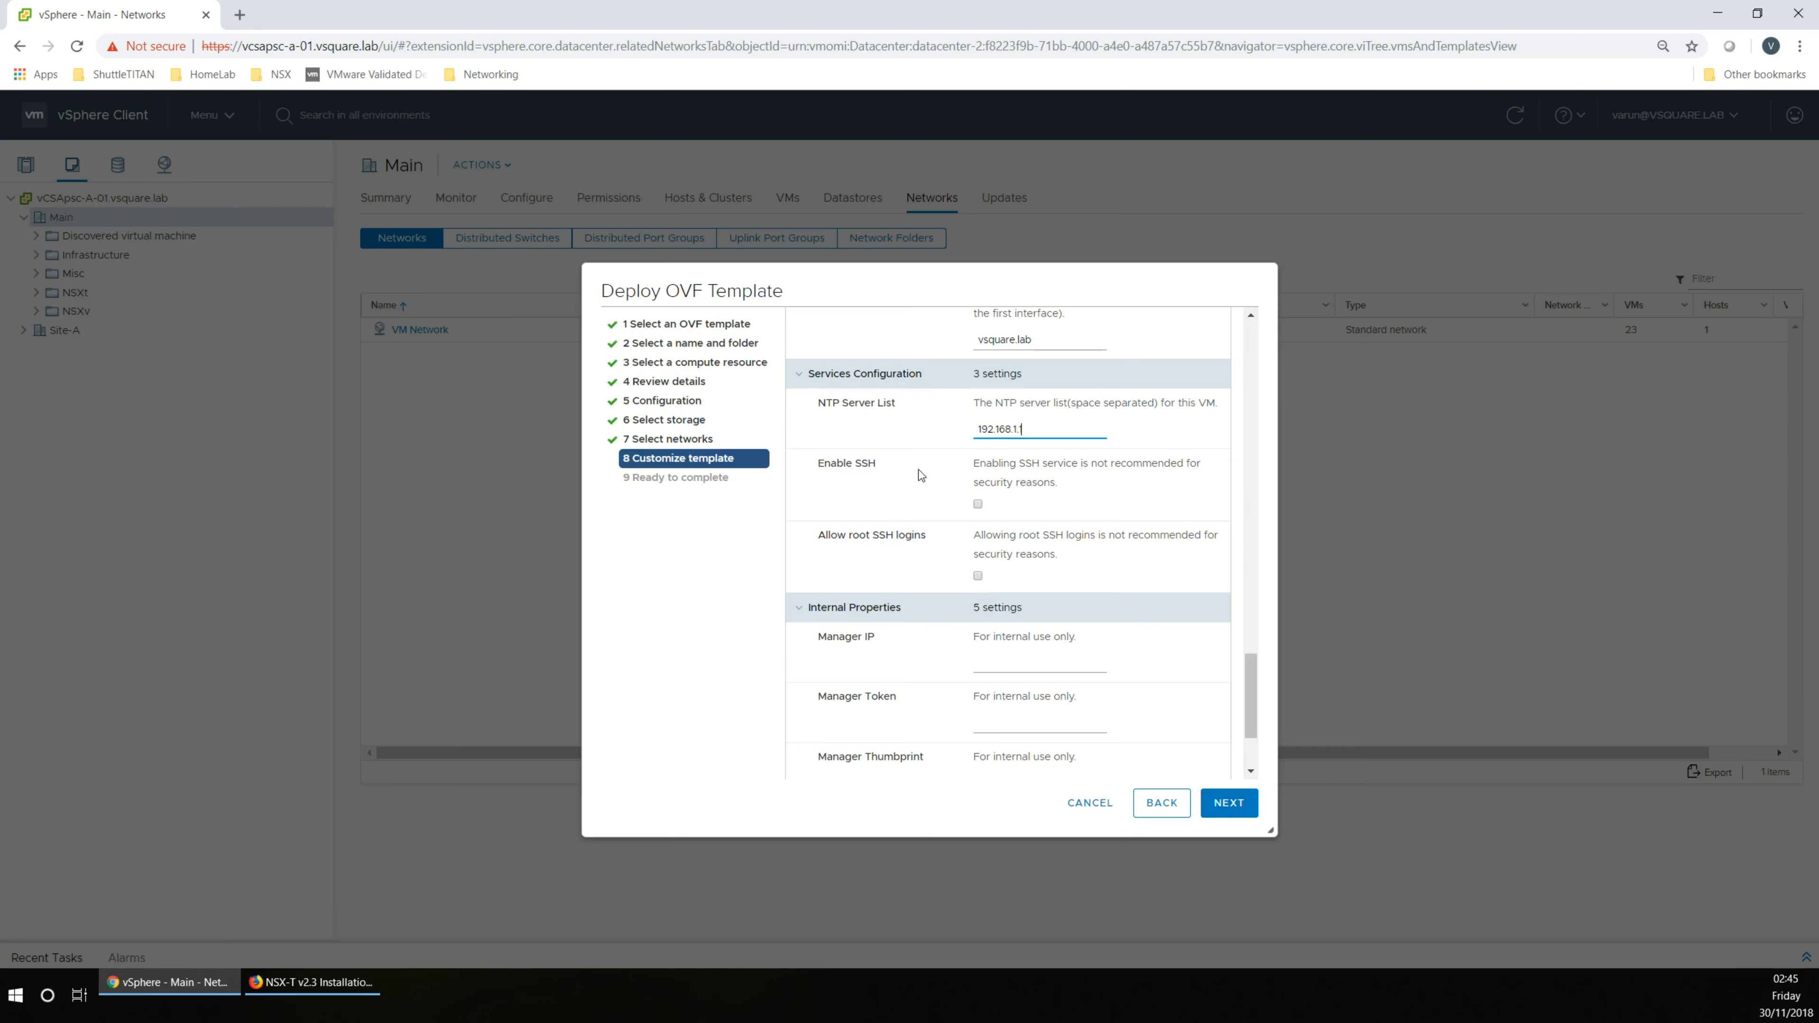
left_click(978, 504)
Step: Leave the internal properties empty, complete the template customization and start the OVF deployment
scroll(1139, 566, "down", 2)
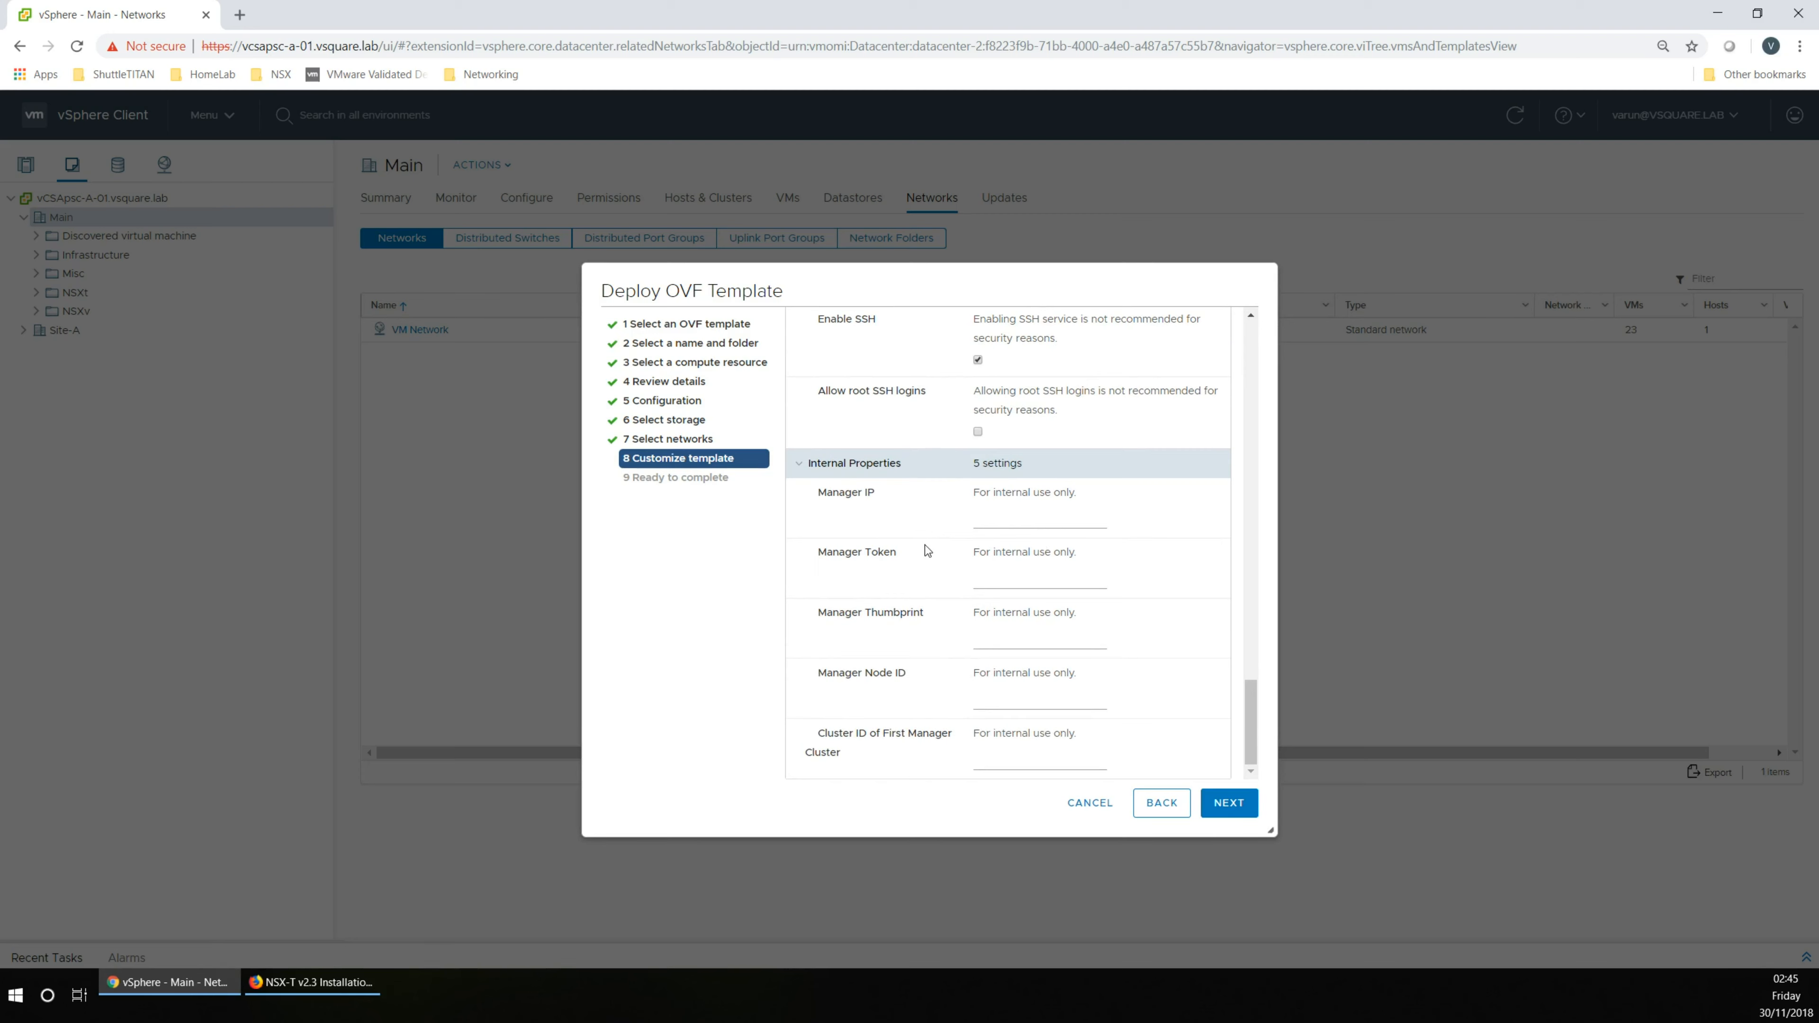
left_click(1229, 804)
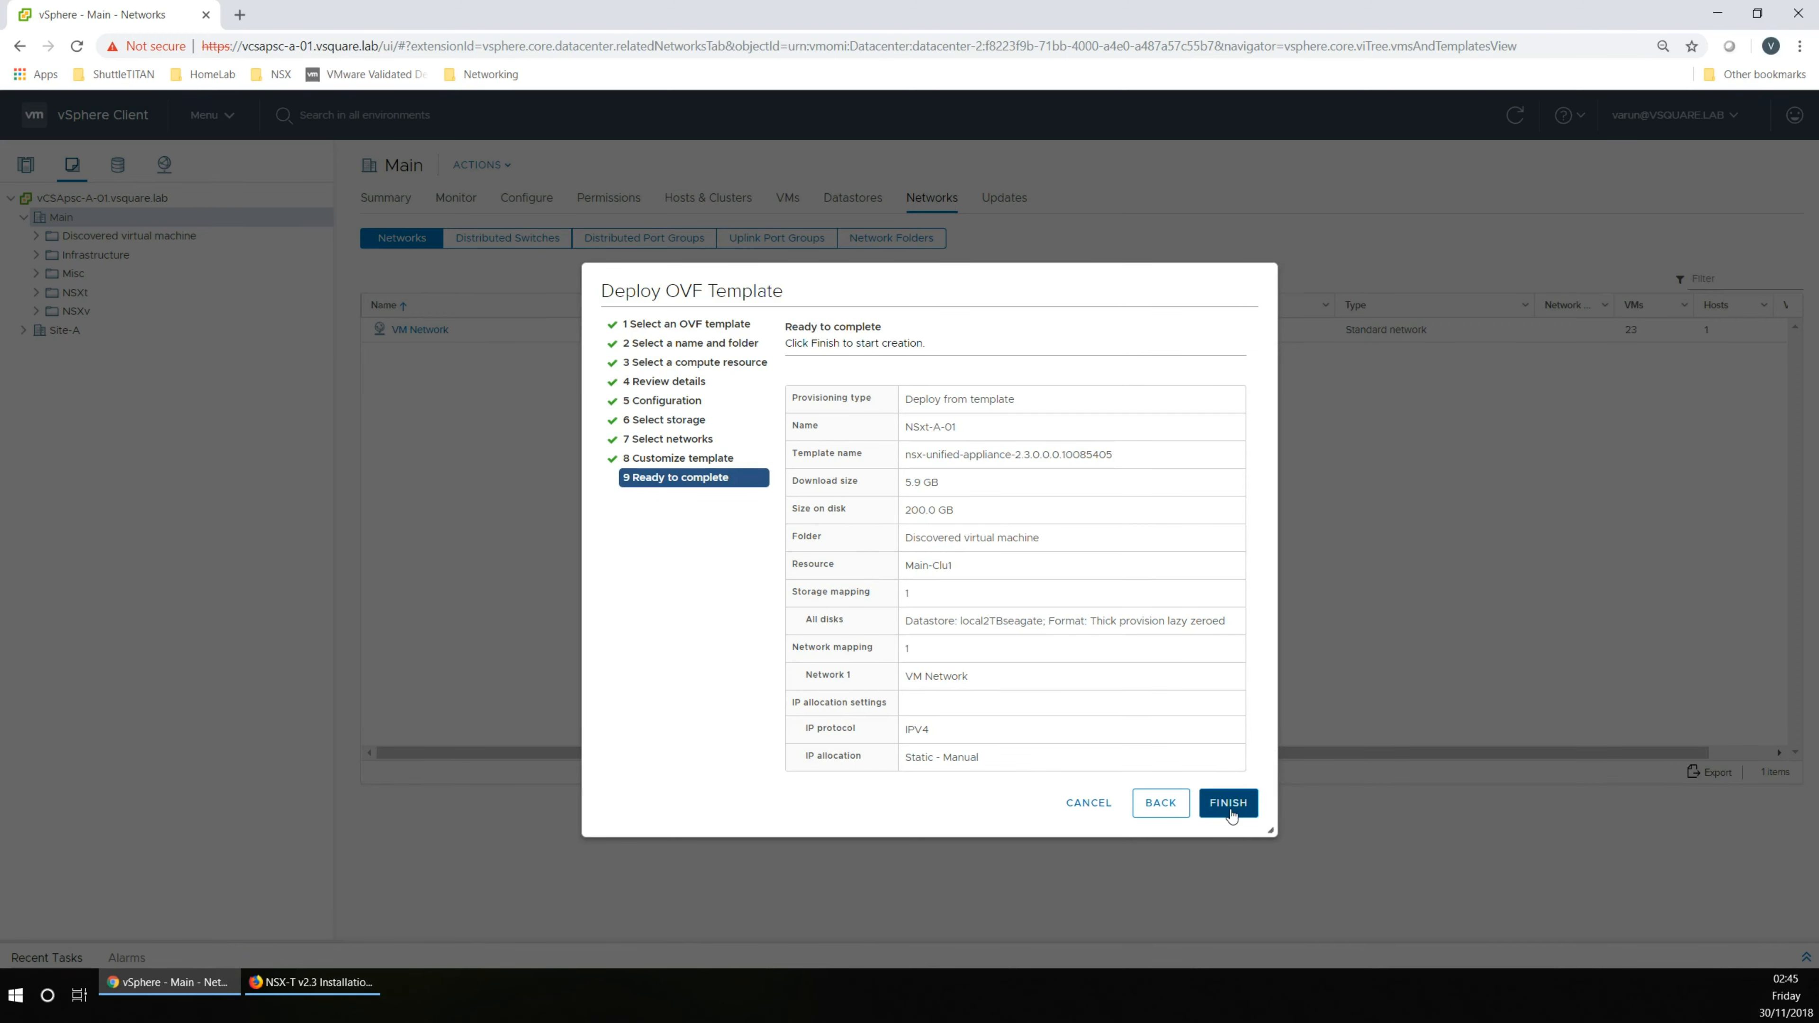
left_click(1229, 804)
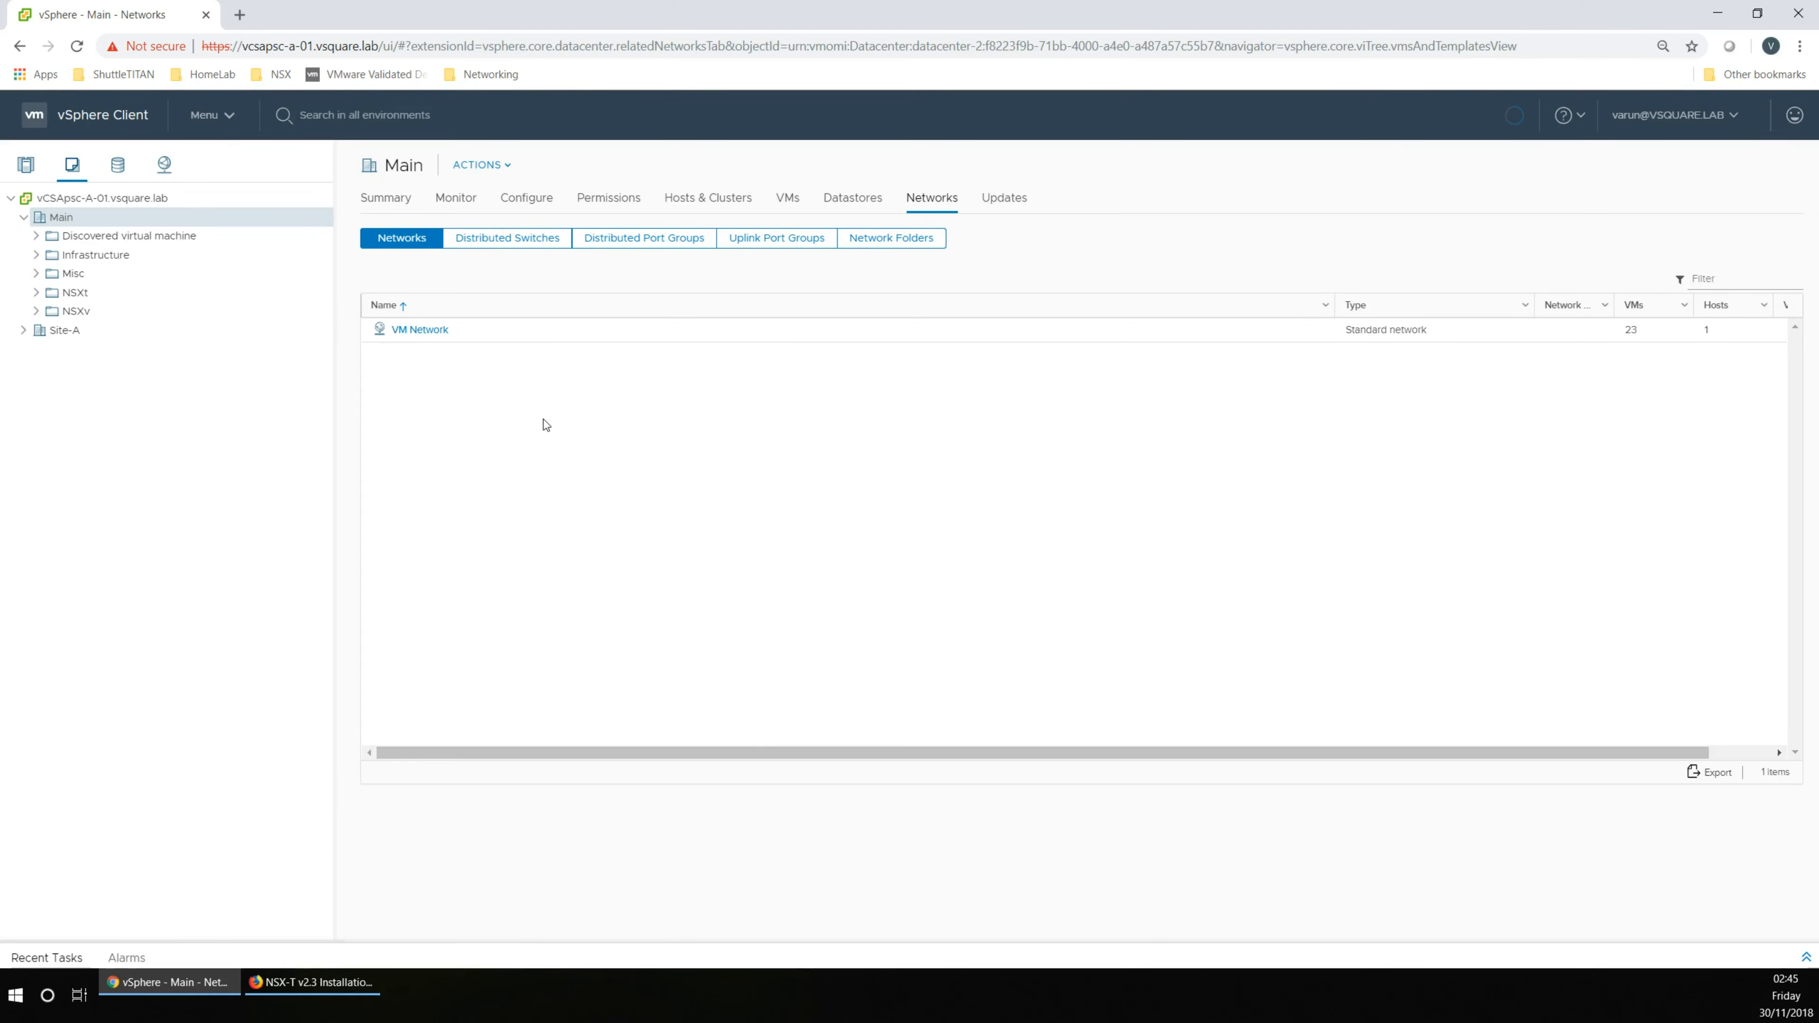
Step: Open the NSX Manager site nsxt-a-01.vsquare.lab in a new browser tab
left_click(240, 16)
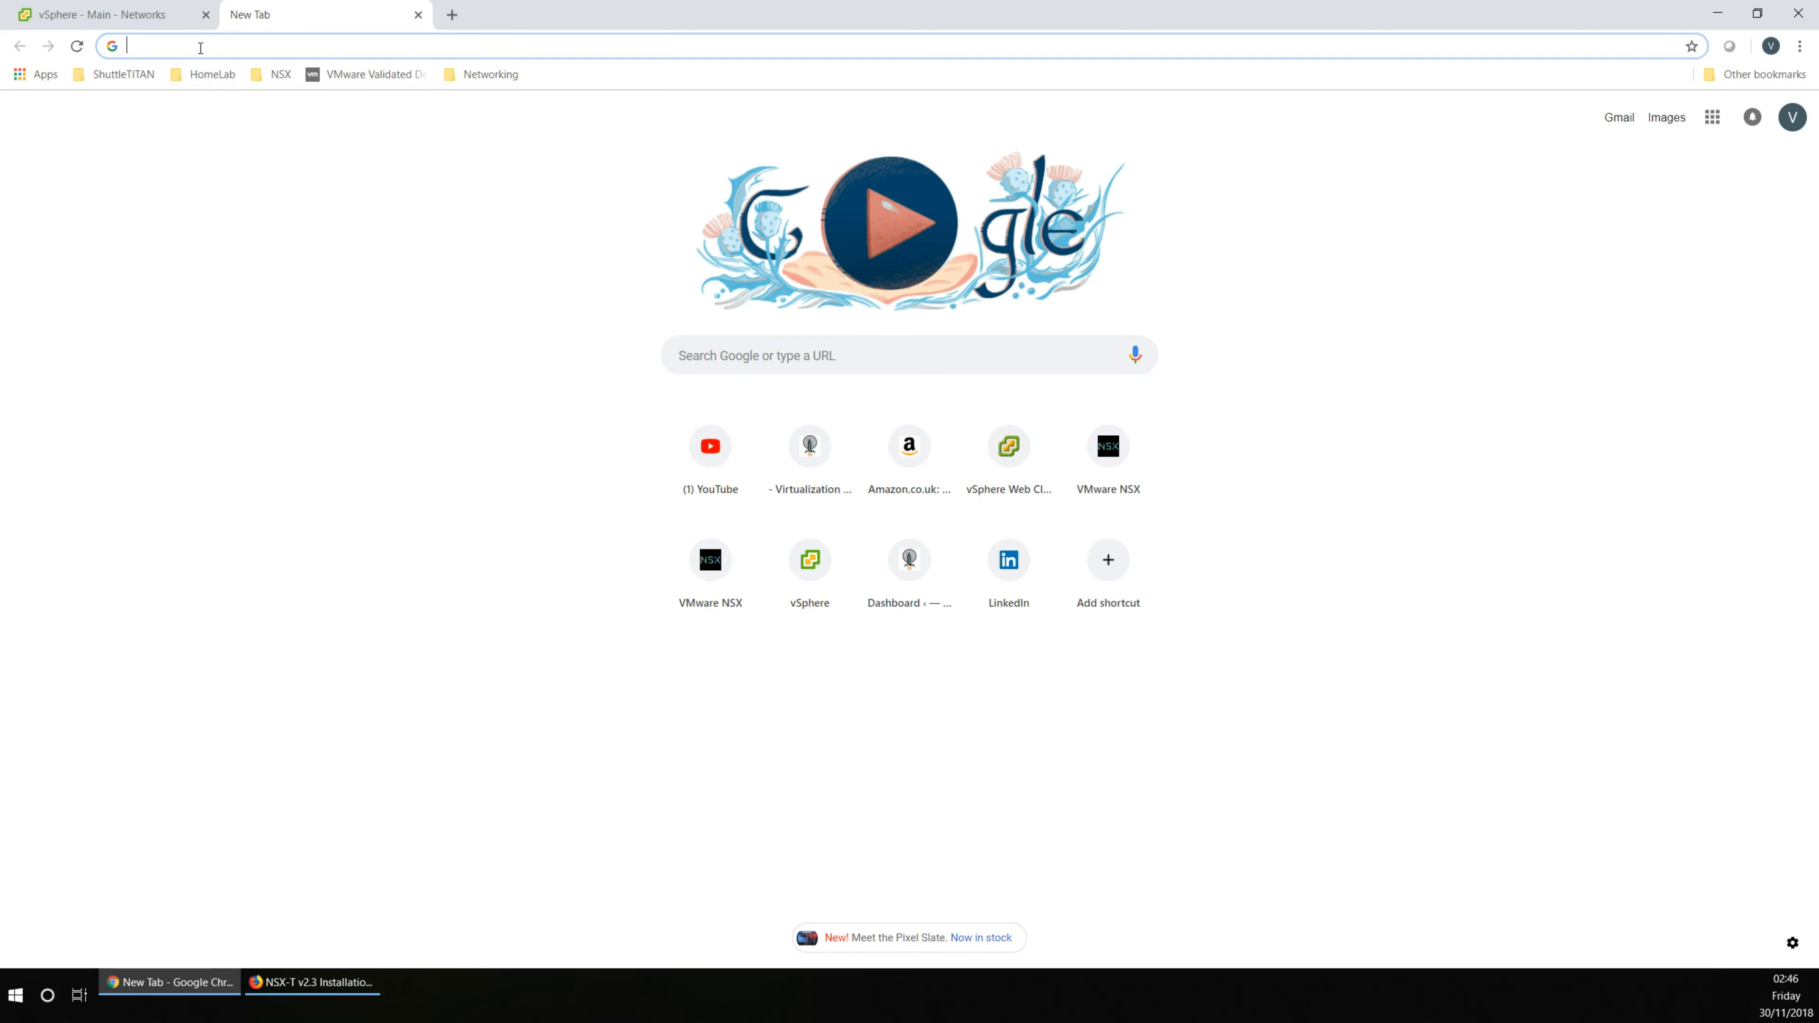
type("nsxt-a-01.vsquare.lab")
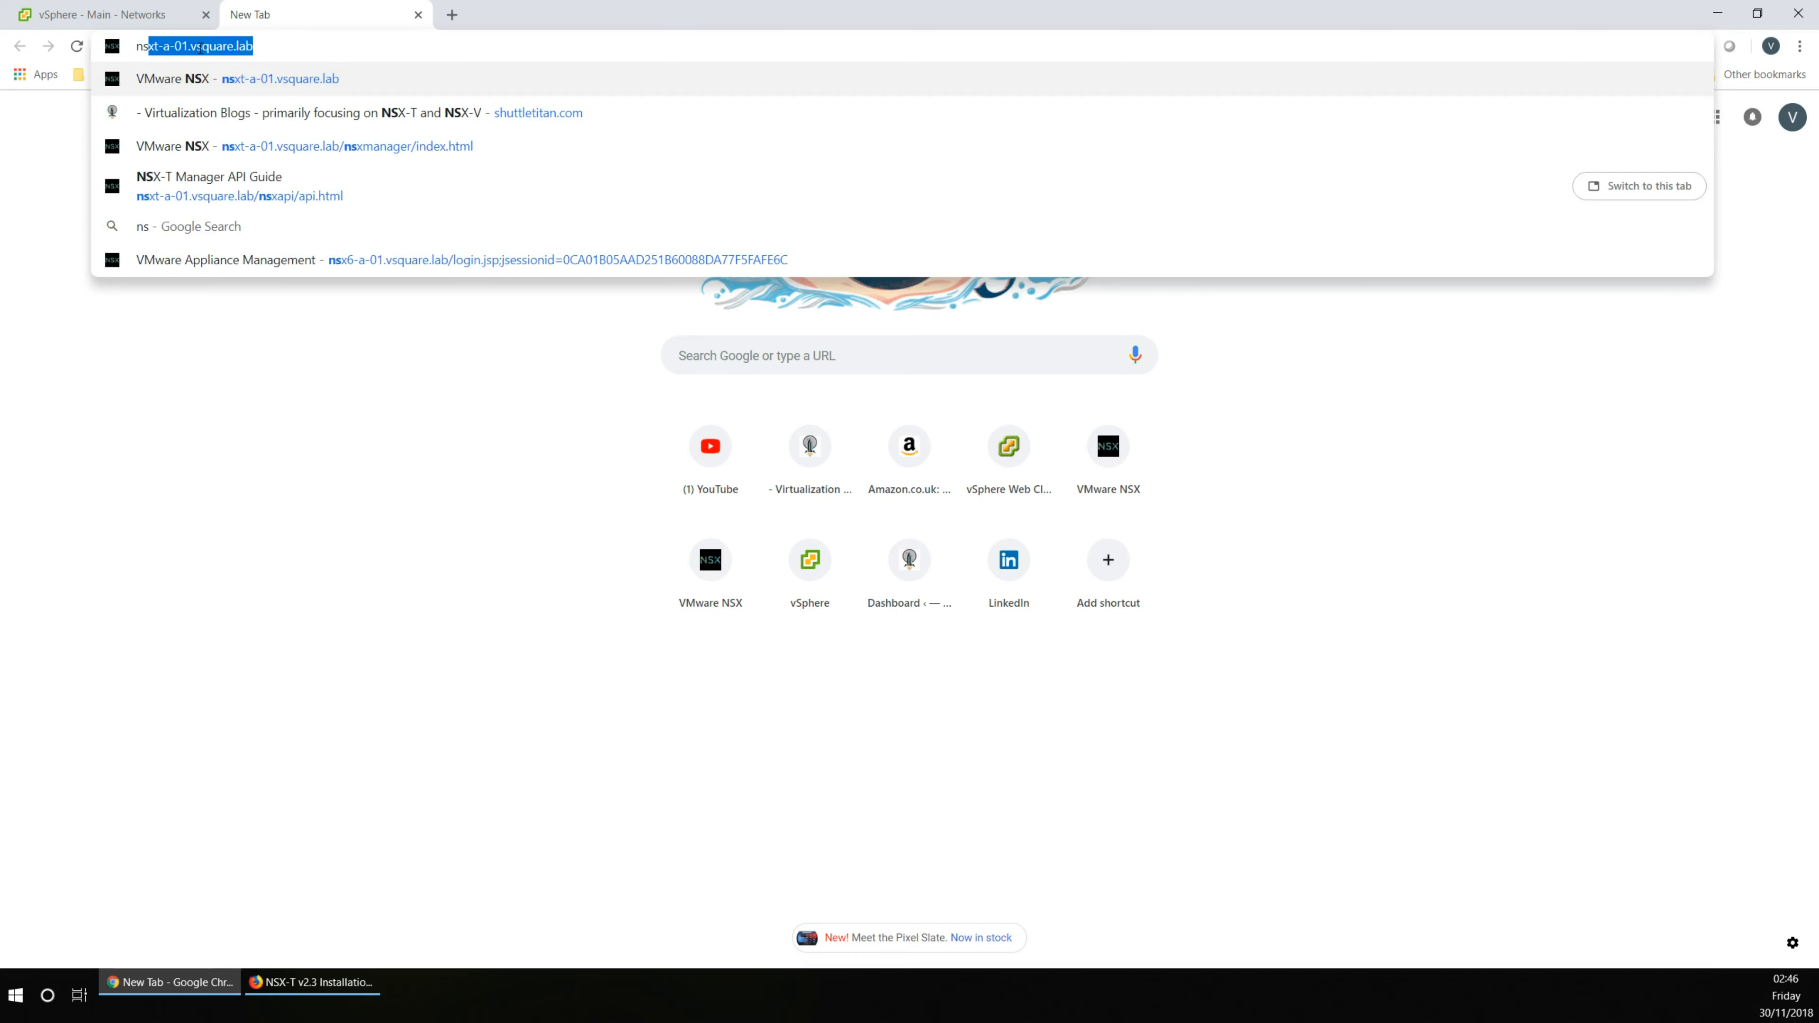
key("Return")
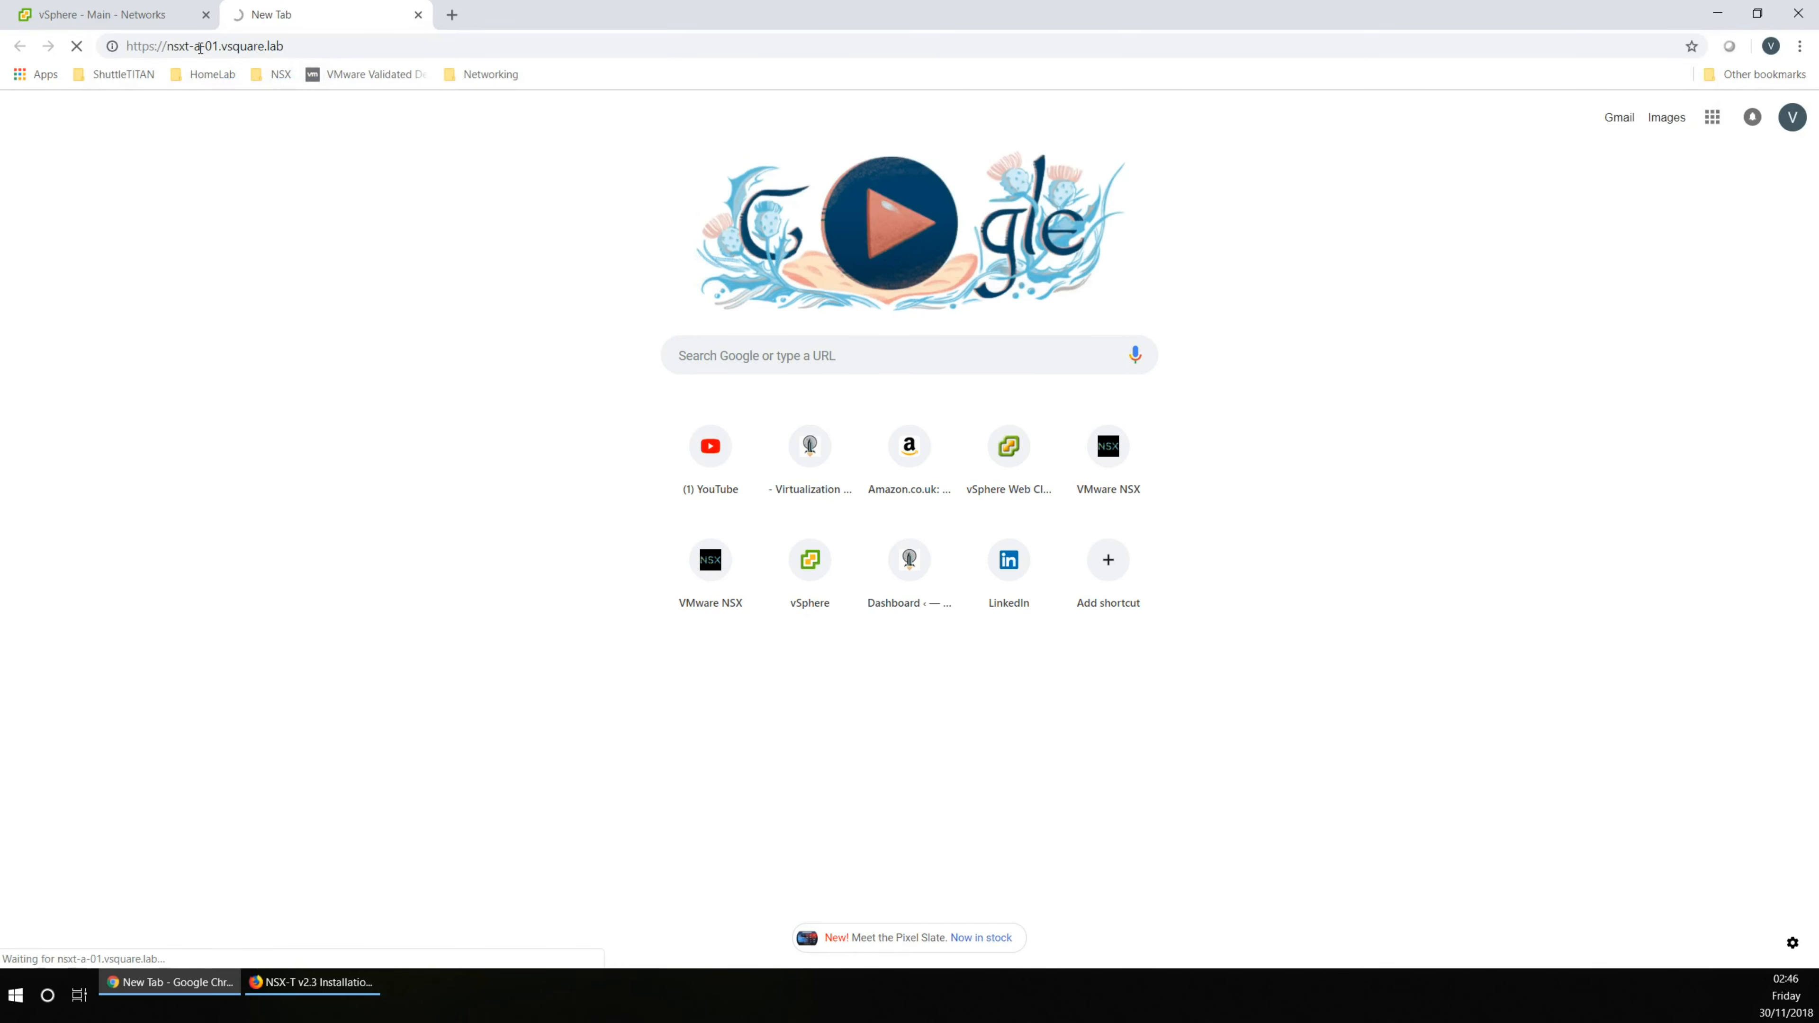